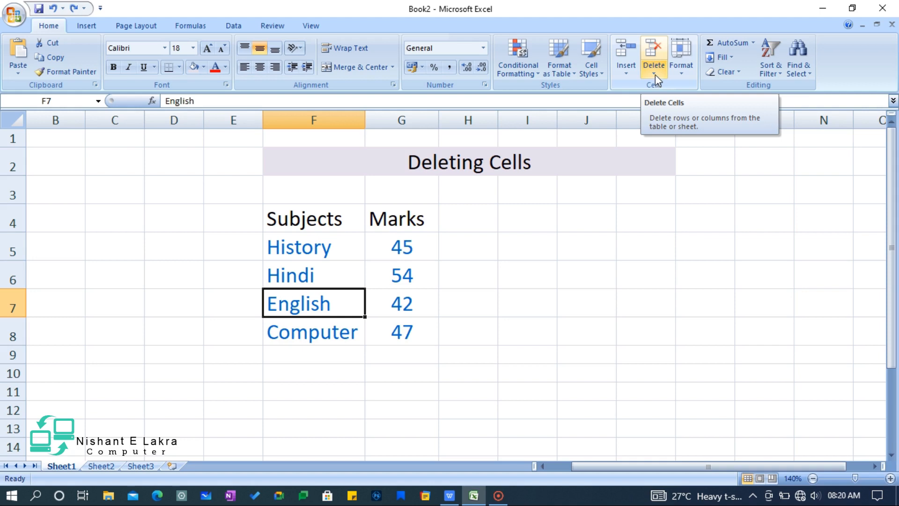
Delete the English cell F7 with the Shift cells left option, and undo the deletion
{"action": "left_click", "coordinate": [655, 74]}
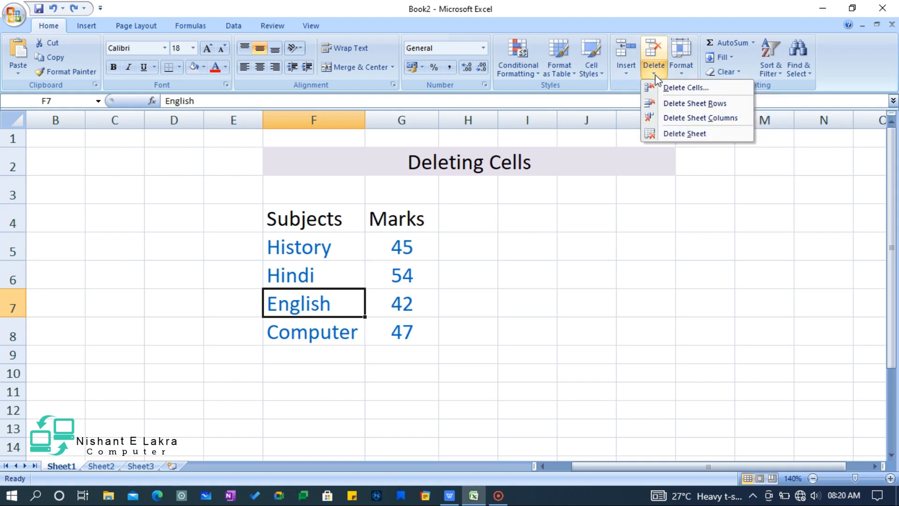
{"action": "left_click", "coordinate": [684, 88]}
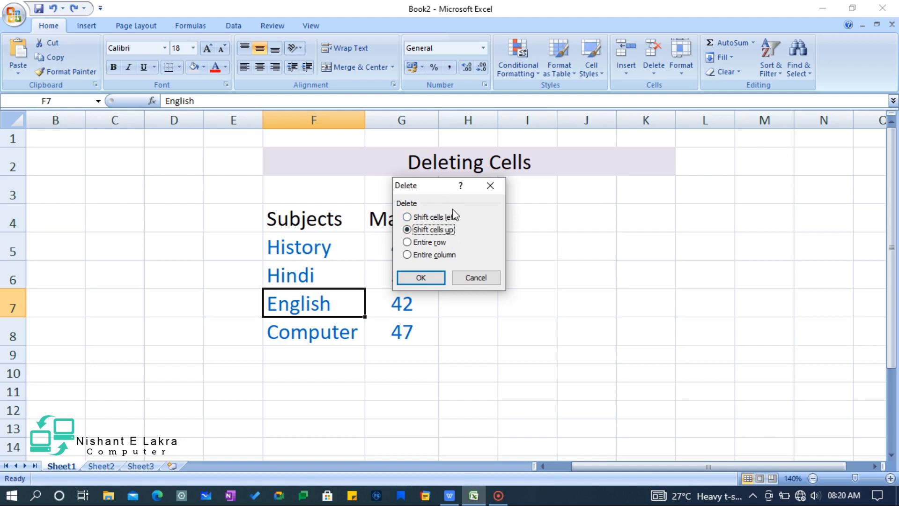
{"action": "left_click", "coordinate": [428, 219]}
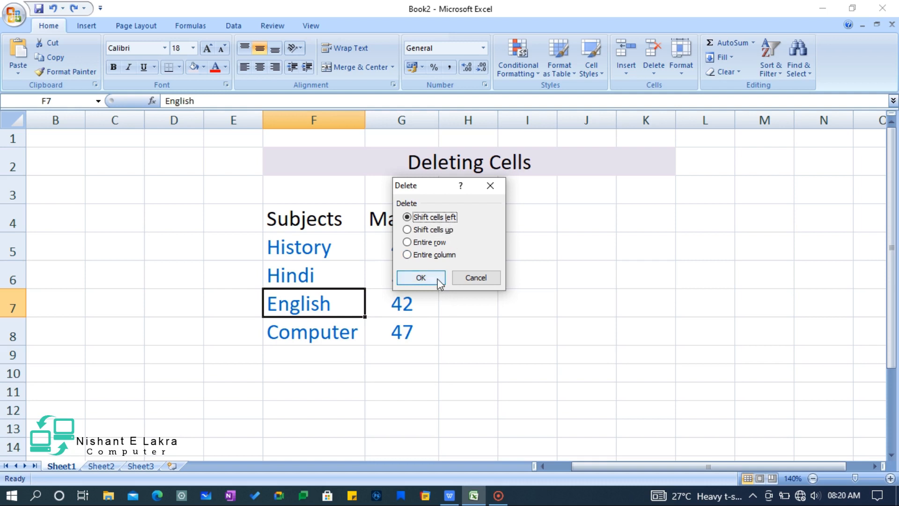
{"action": "left_click", "coordinate": [420, 278]}
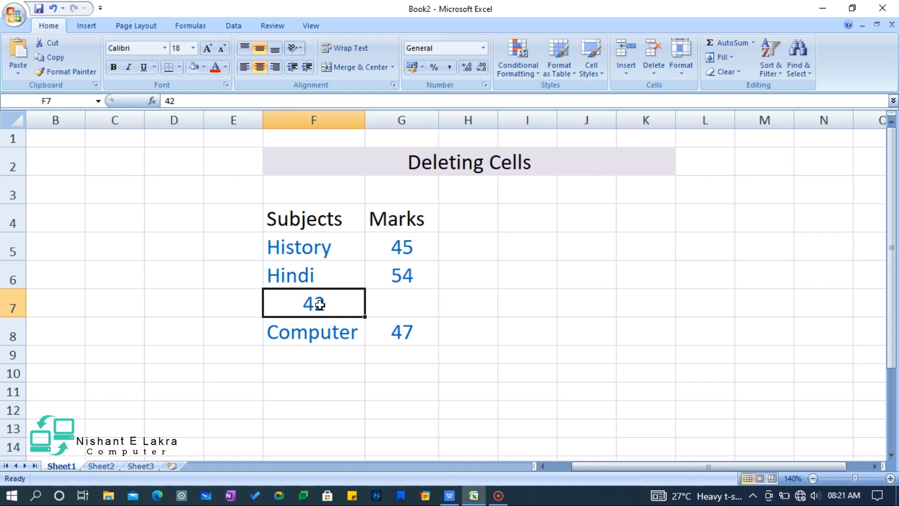
{"action": "left_click", "coordinate": [54, 9]}
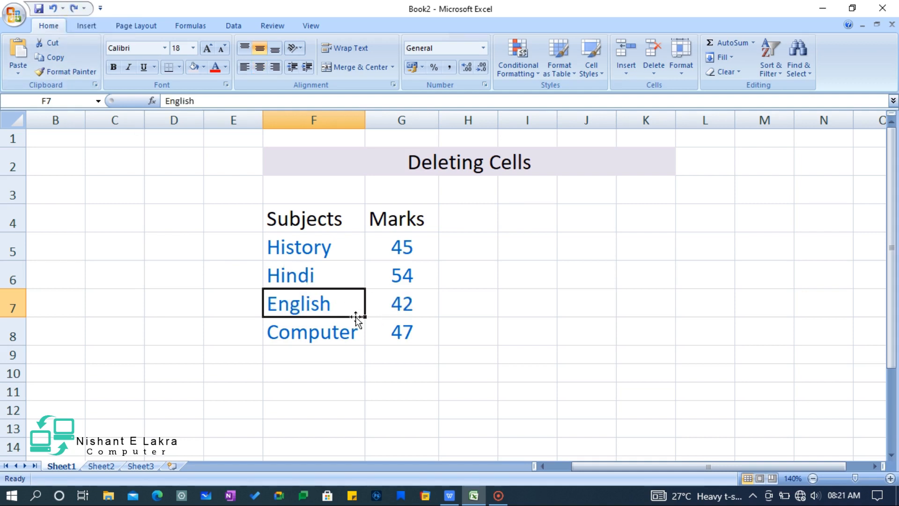
Delete the English cell F7 with the Shift cells up option, and undo the deletion
{"action": "left_click", "coordinate": [656, 75]}
{"action": "left_click", "coordinate": [673, 87]}
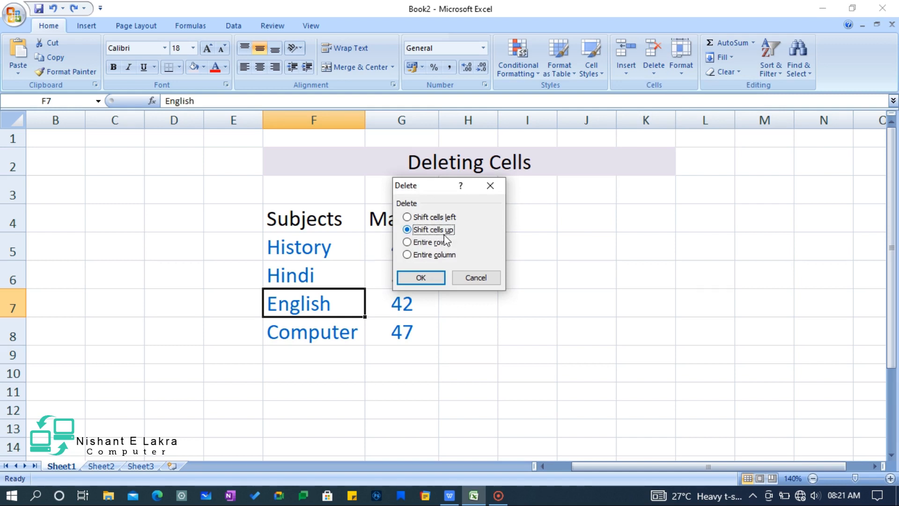
{"action": "left_click", "coordinate": [429, 280]}
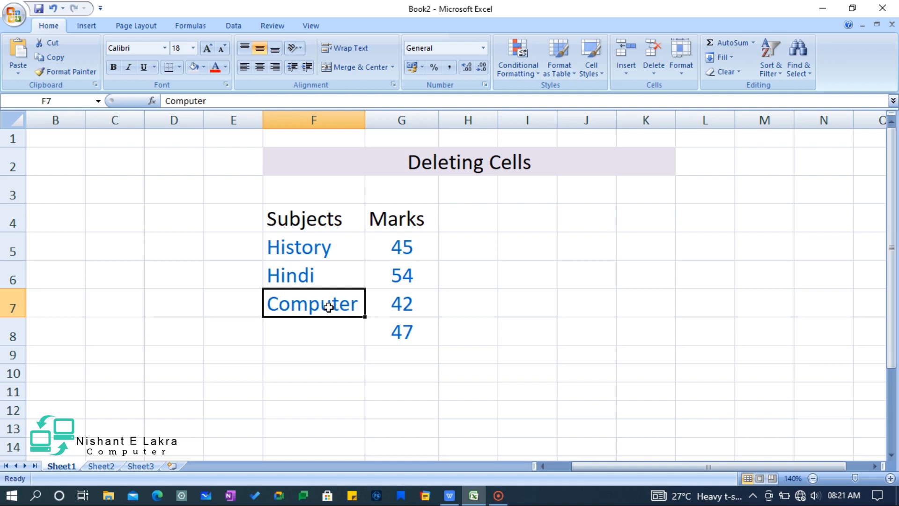
{"action": "left_click", "coordinate": [58, 7]}
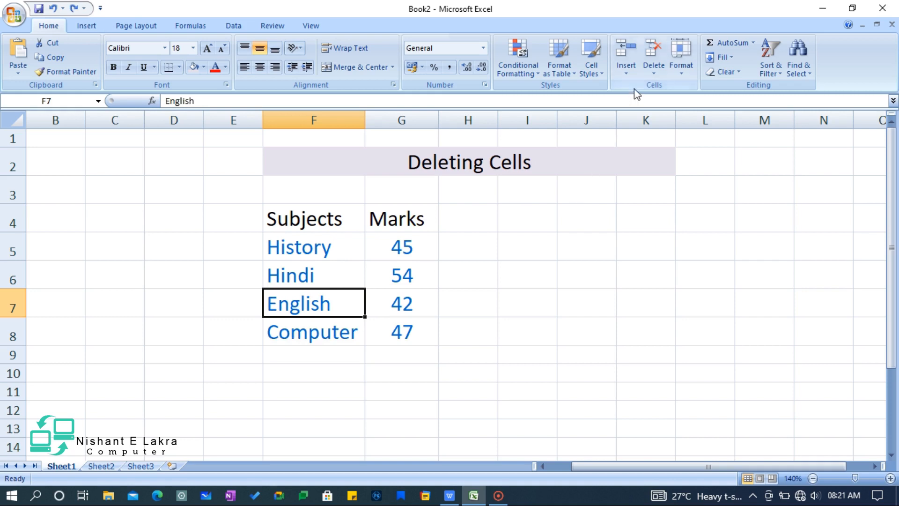
Delete the English cell F7 with the Entire row option, and undo the deletion
{"action": "left_click", "coordinate": [660, 73]}
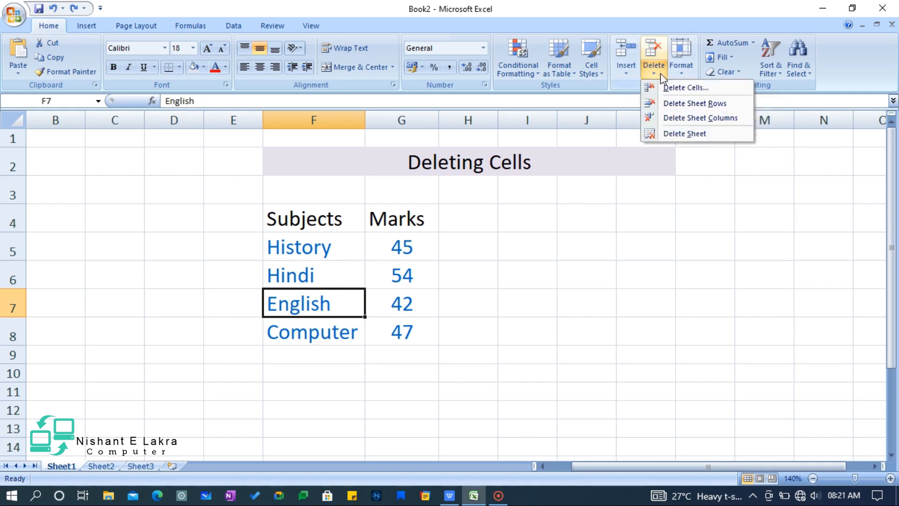
{"action": "left_click", "coordinate": [687, 89]}
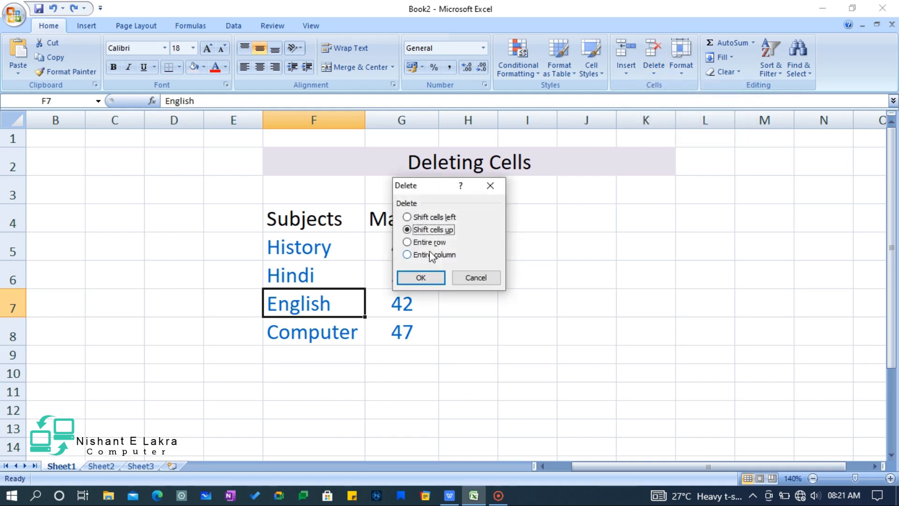
{"action": "left_click", "coordinate": [407, 242]}
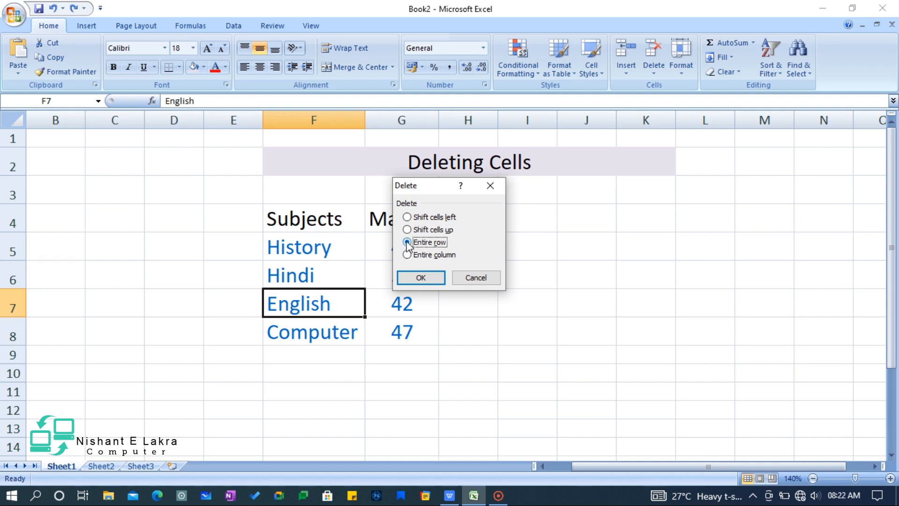
{"action": "left_click", "coordinate": [429, 278]}
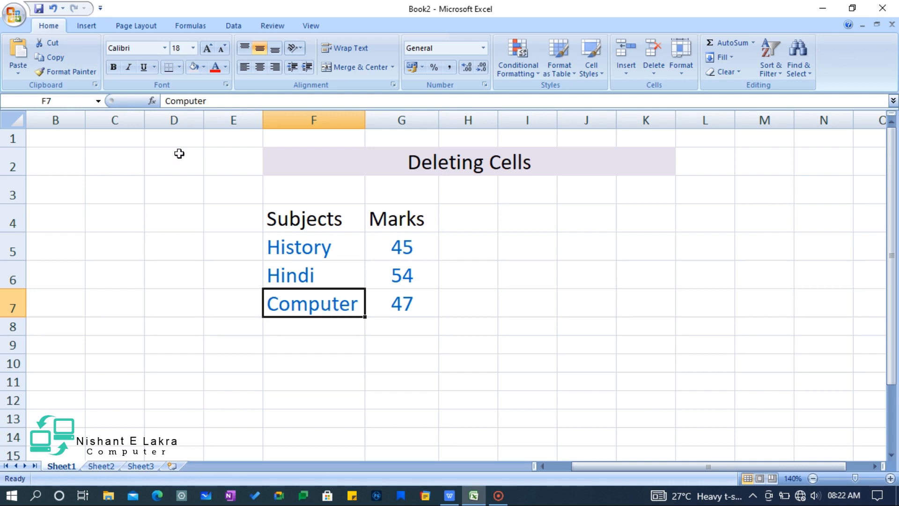
{"action": "left_click", "coordinate": [56, 9]}
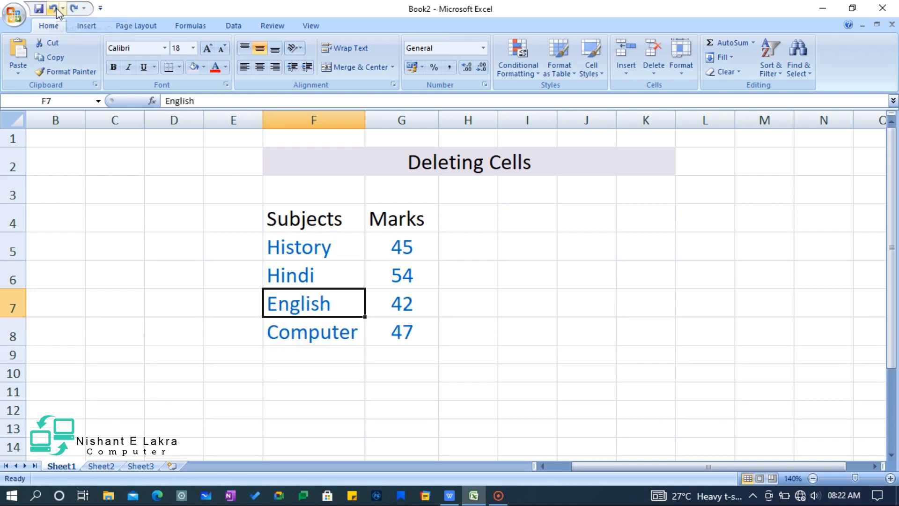
Delete the English cell F7 with the Entire column option, and undo the deletion
{"action": "left_click", "coordinate": [661, 71]}
{"action": "left_click", "coordinate": [673, 89]}
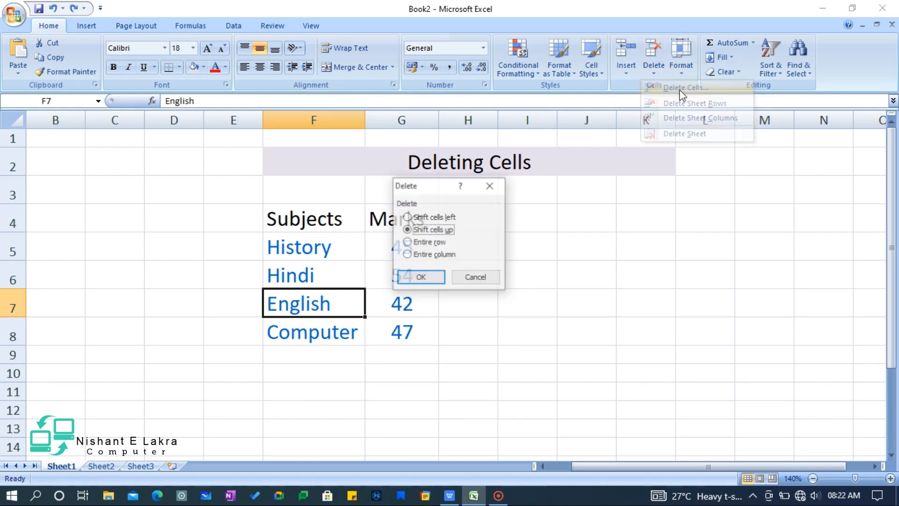
{"action": "left_click", "coordinate": [407, 255]}
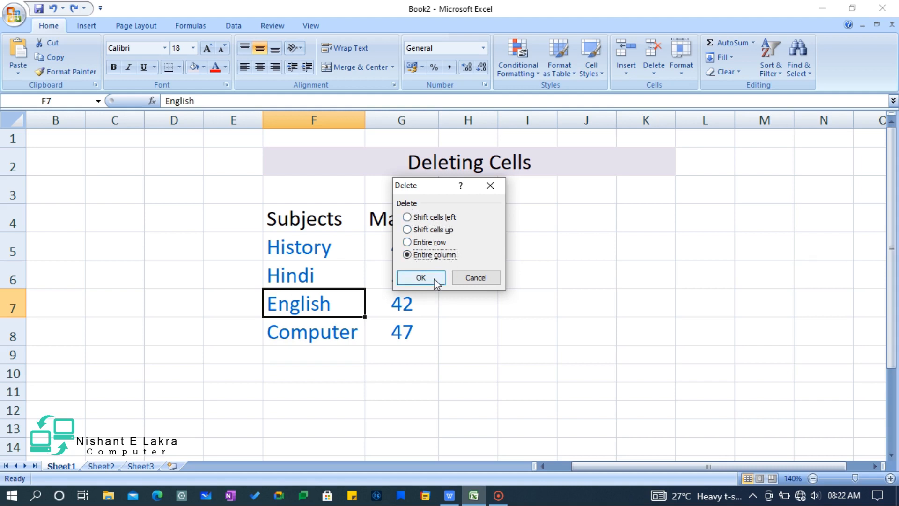
{"action": "left_click", "coordinate": [421, 277]}
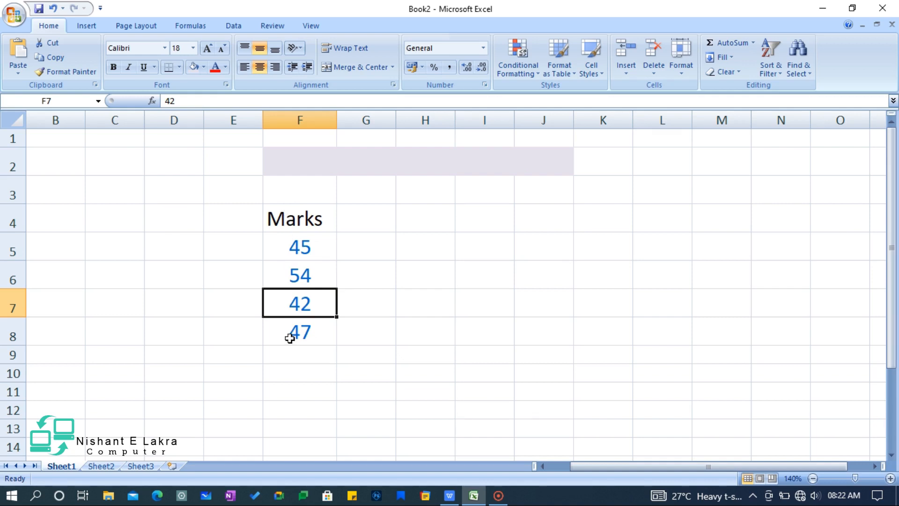
{"action": "left_click", "coordinate": [55, 6]}
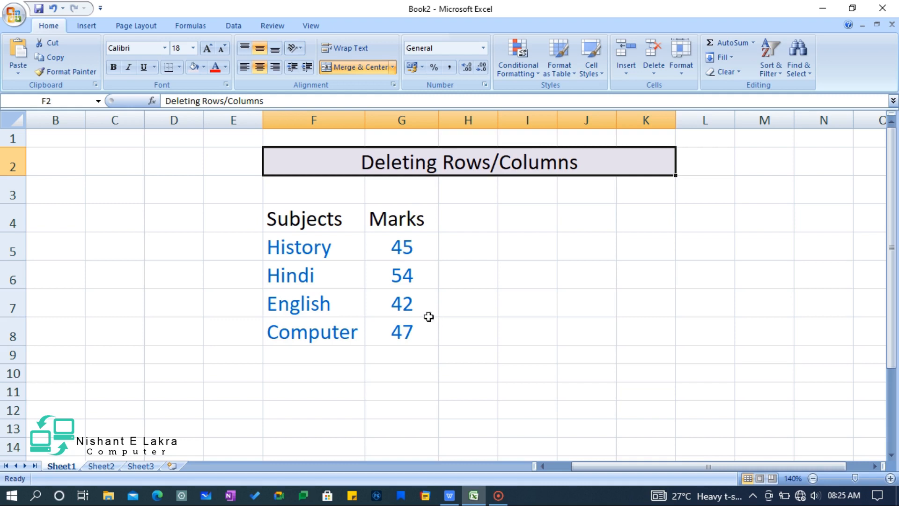
Select the whole Hindi row, row 6, delete it as a sheet row, and undo the deletion
{"action": "left_click", "coordinate": [13, 279]}
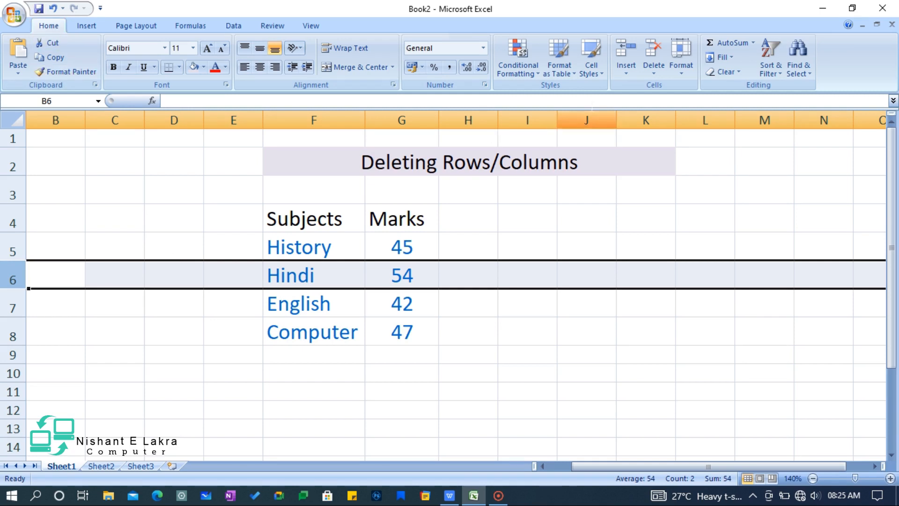
{"action": "left_click", "coordinate": [654, 75]}
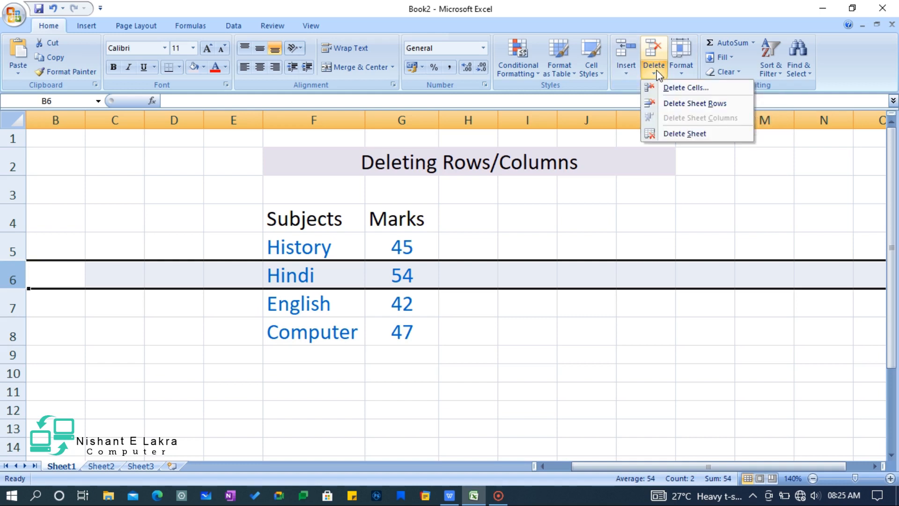
{"action": "left_click", "coordinate": [695, 106]}
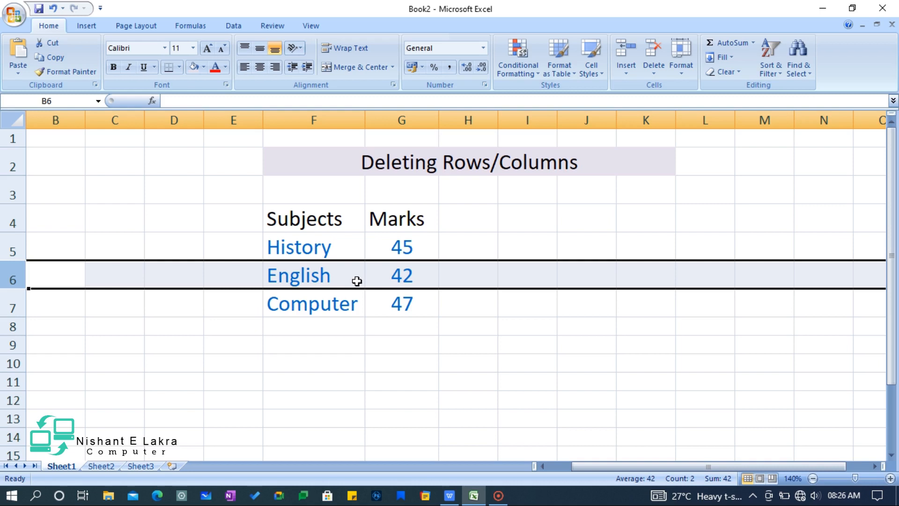
{"action": "left_click", "coordinate": [56, 8]}
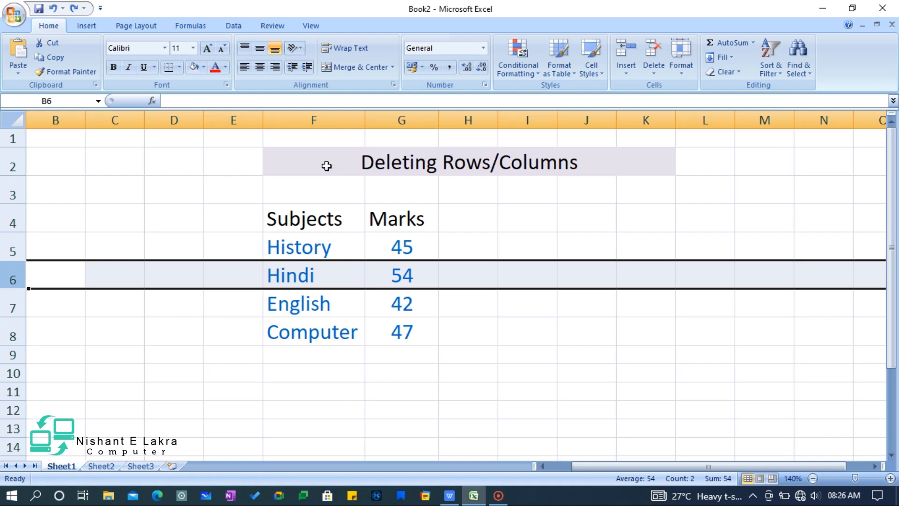
Select the whole Marks column, column G, delete it as a sheet column, and undo the deletion
{"action": "left_click", "coordinate": [397, 120]}
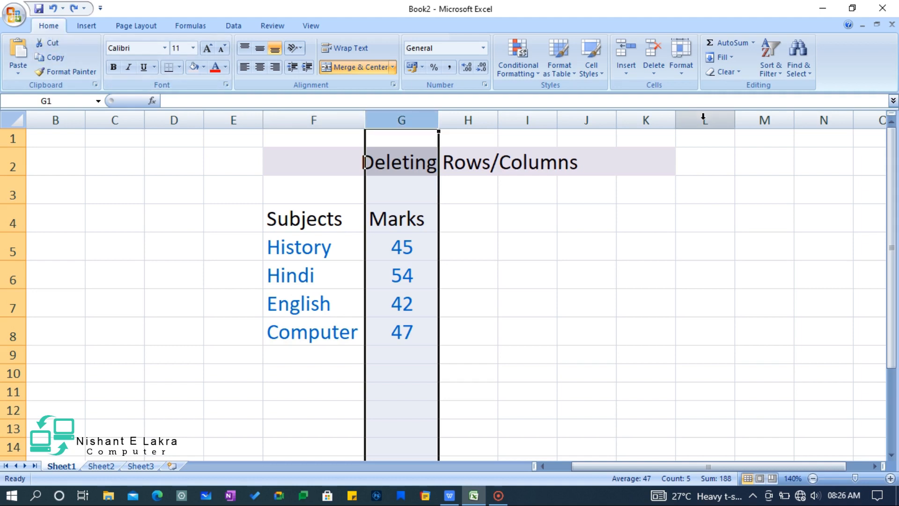
{"action": "left_click", "coordinate": [655, 77]}
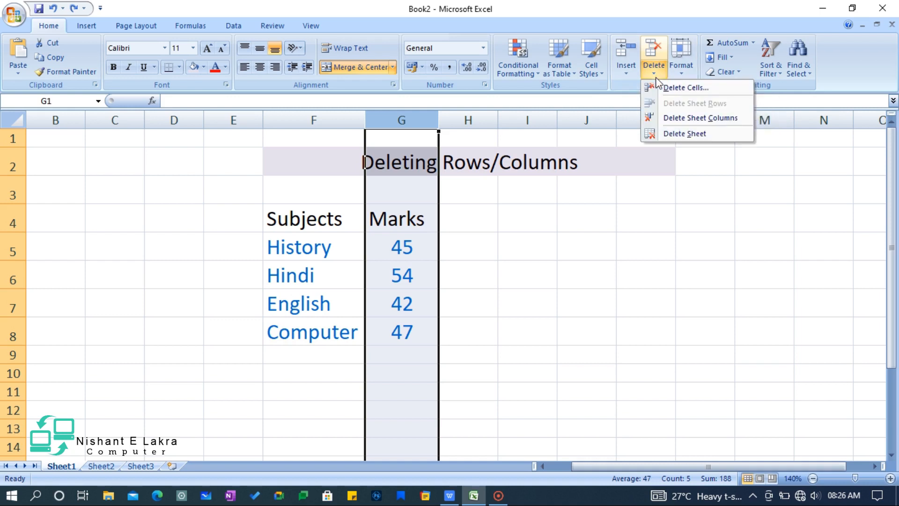
{"action": "left_click", "coordinate": [708, 119]}
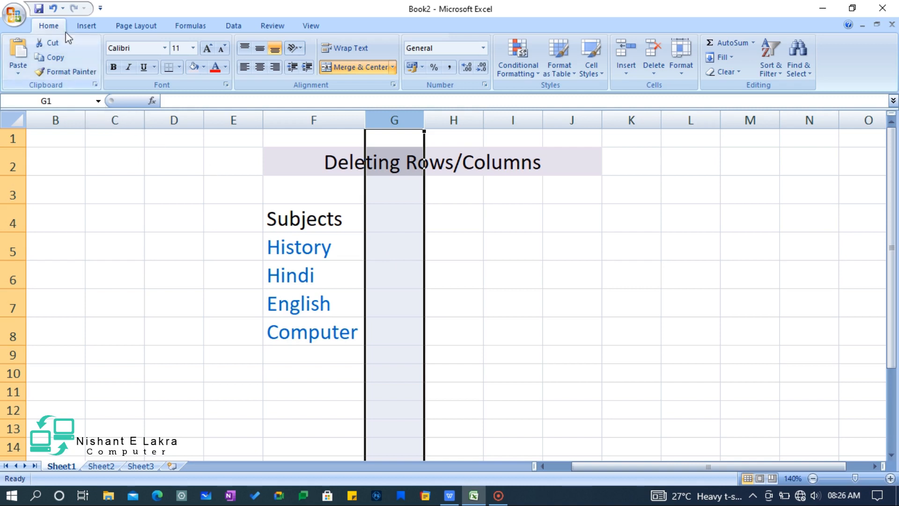
{"action": "left_click", "coordinate": [53, 9]}
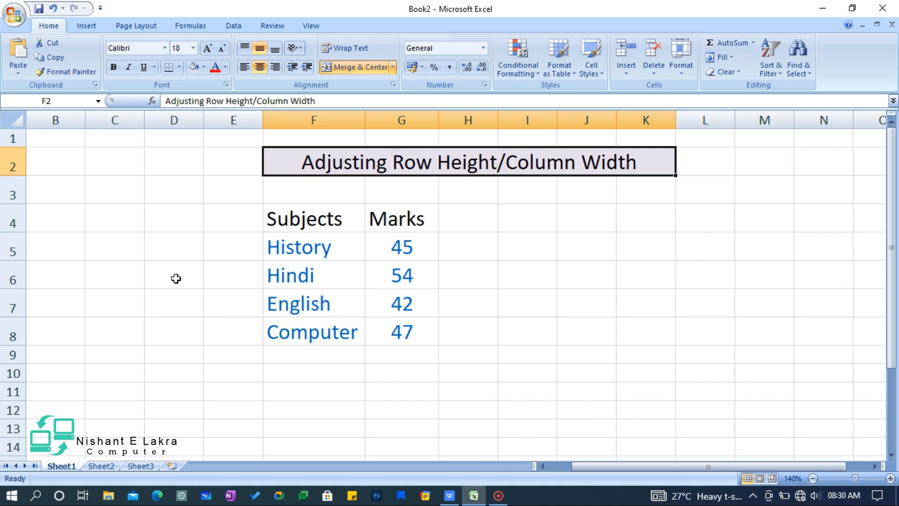
Set the height of the whole Hindi row, row 6, to 50, and undo the height change
{"action": "left_click", "coordinate": [13, 279]}
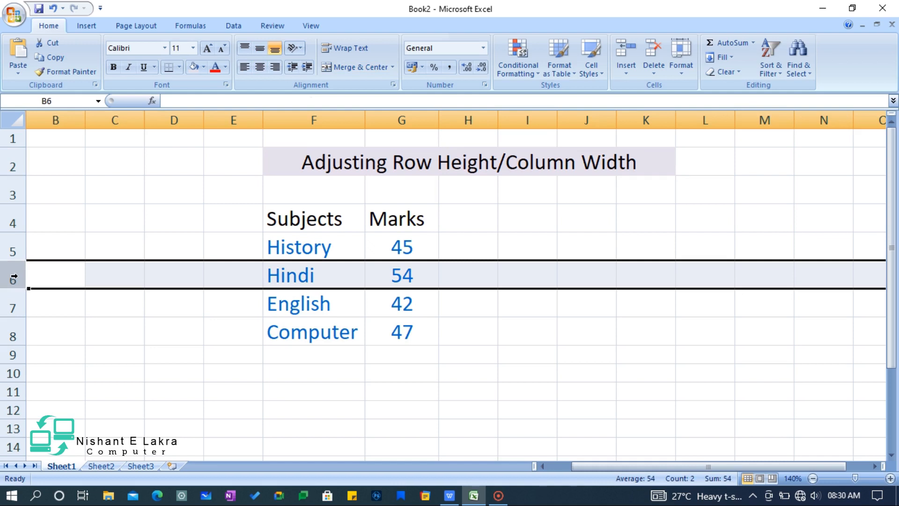
{"action": "left_click", "coordinate": [336, 277]}
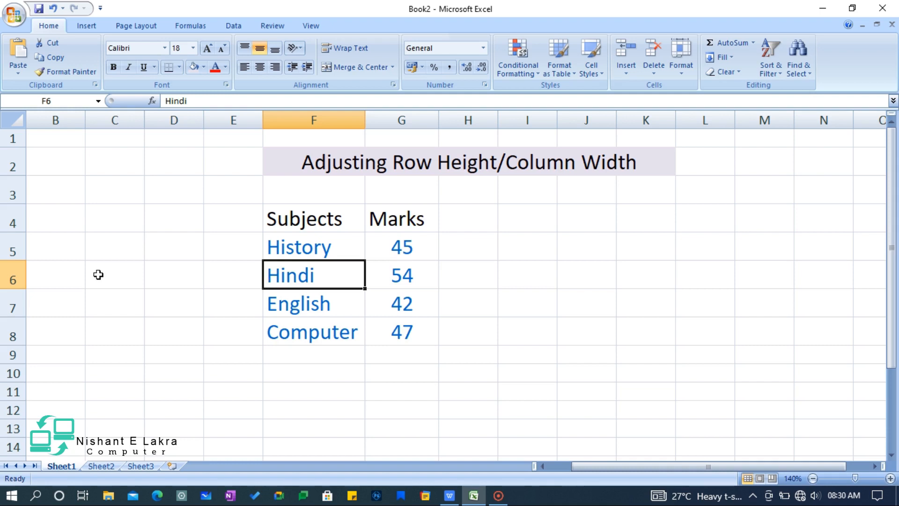
{"action": "left_click", "coordinate": [14, 275]}
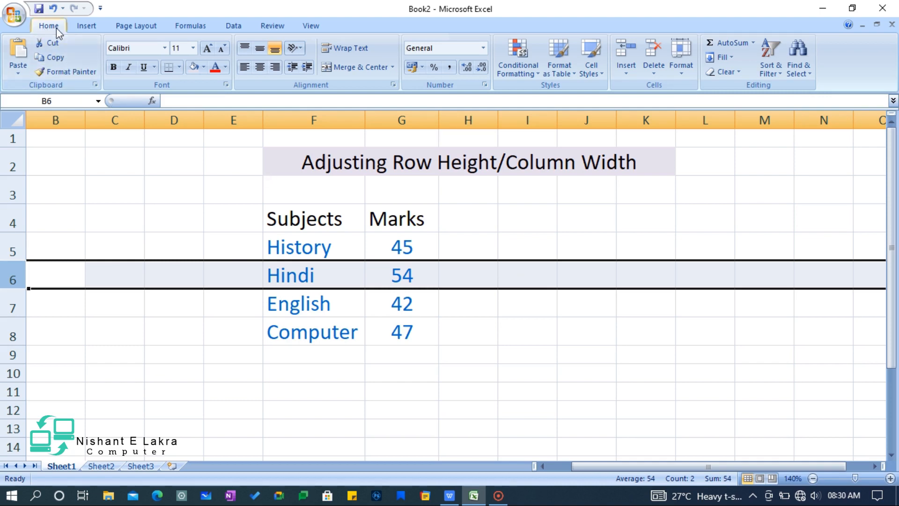
{"action": "left_click", "coordinate": [684, 74]}
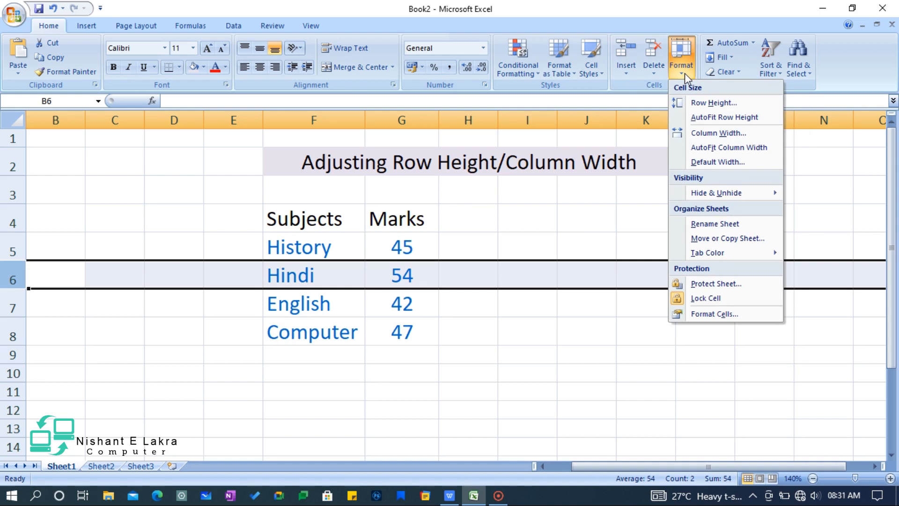
{"action": "left_click", "coordinate": [718, 102]}
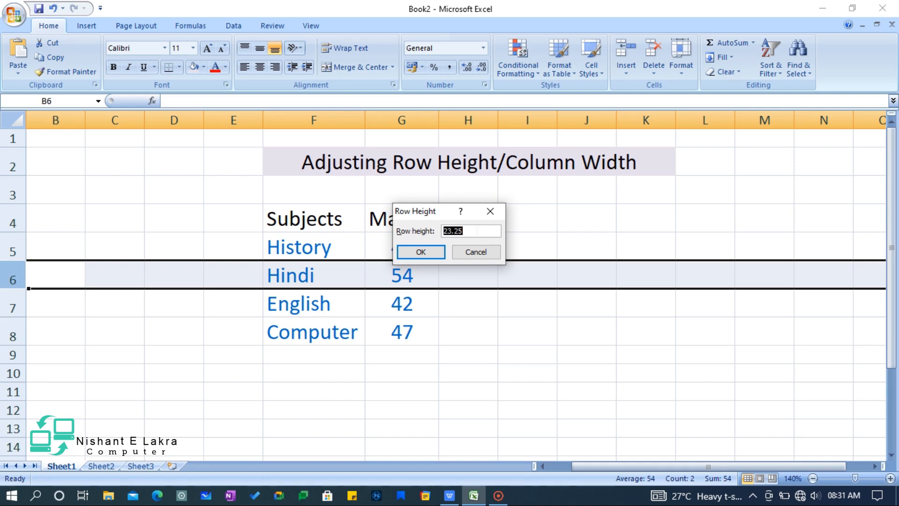
{"action": "type", "text": "50"}
{"action": "left_click", "coordinate": [420, 252]}
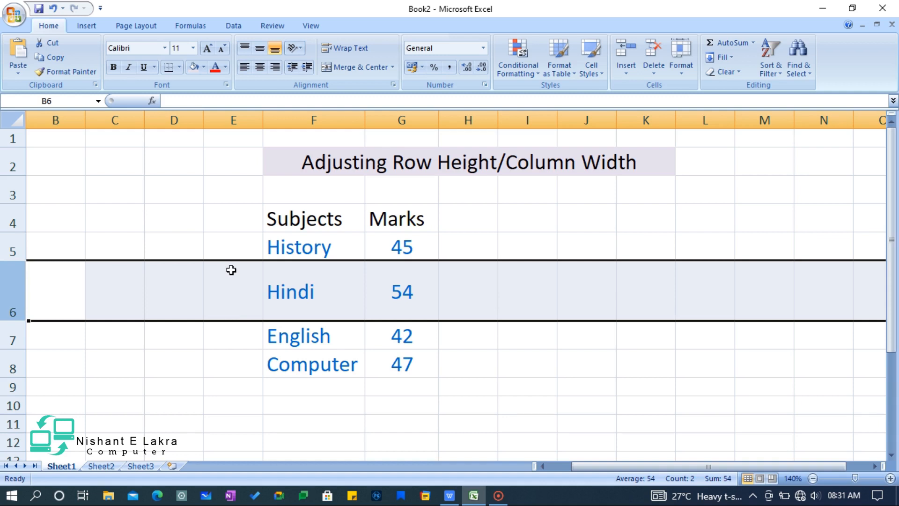
{"action": "key", "text": "ctrl+z"}
{"action": "left_click", "coordinate": [333, 277]}
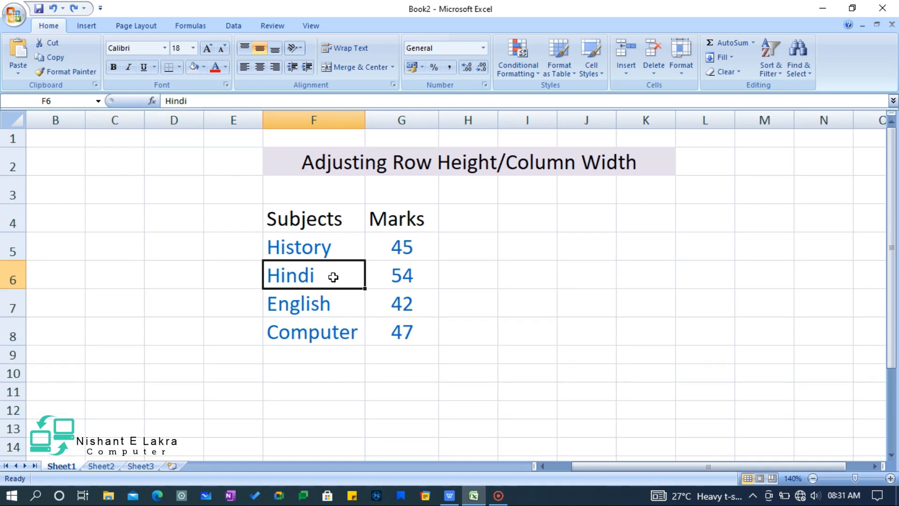
Set the height of the English row to 50 from cell F7, and undo the height change
{"action": "left_click", "coordinate": [323, 310]}
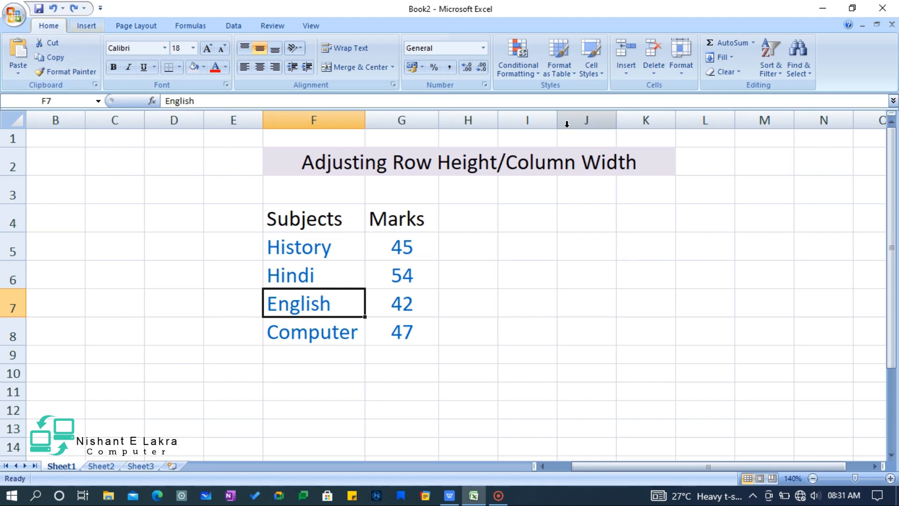
{"action": "left_click", "coordinate": [684, 75]}
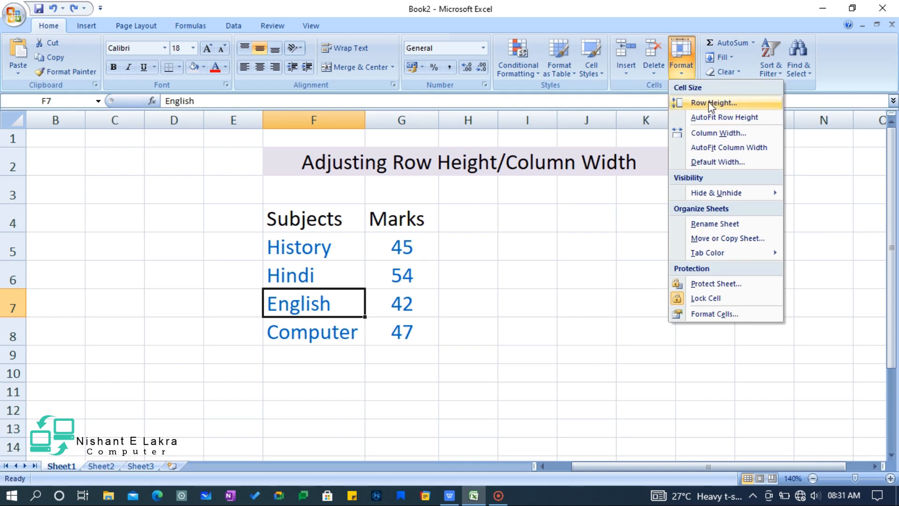
{"action": "left_click", "coordinate": [729, 102]}
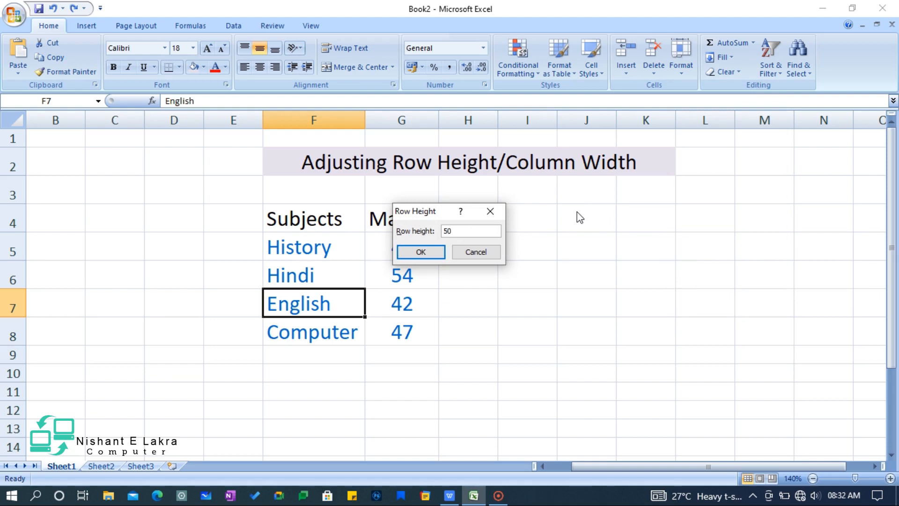
{"action": "left_click", "coordinate": [427, 254]}
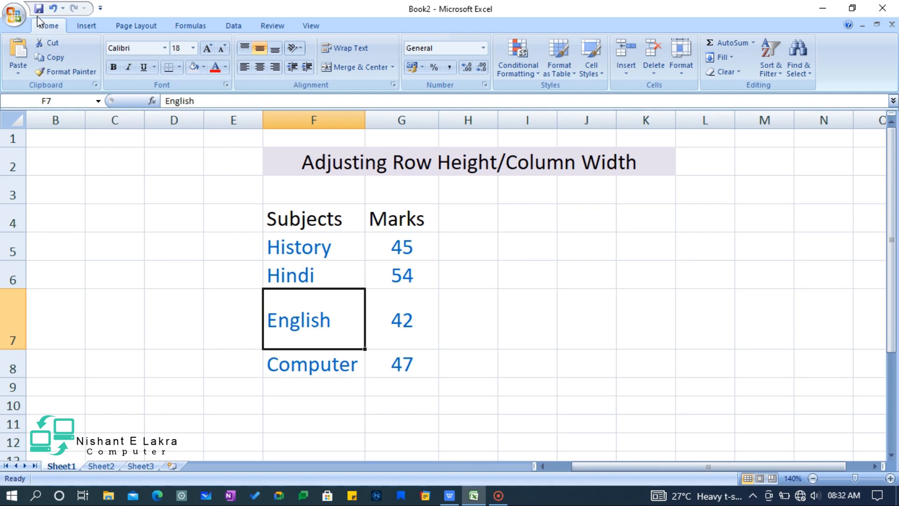
{"action": "left_click", "coordinate": [54, 8]}
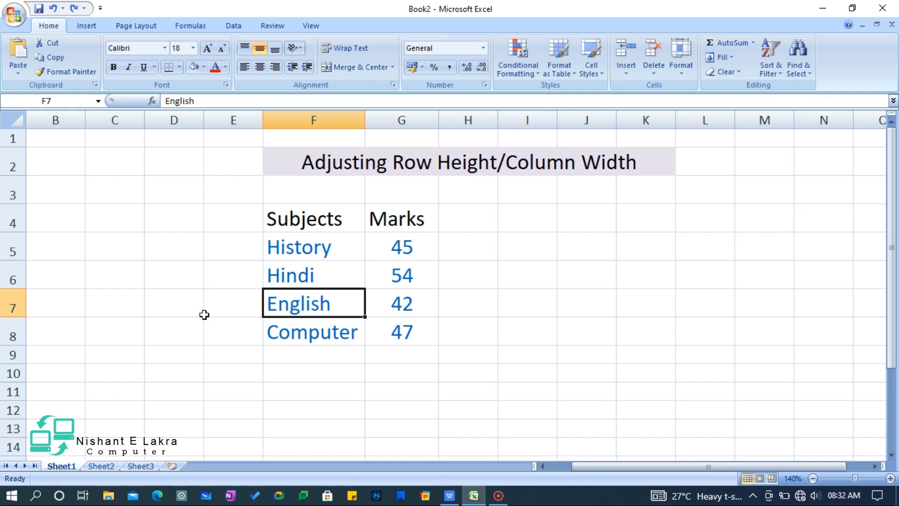
Set the width of the Marks column, column G, to 50 from cell G6, and undo the width change
{"action": "left_click", "coordinate": [394, 118]}
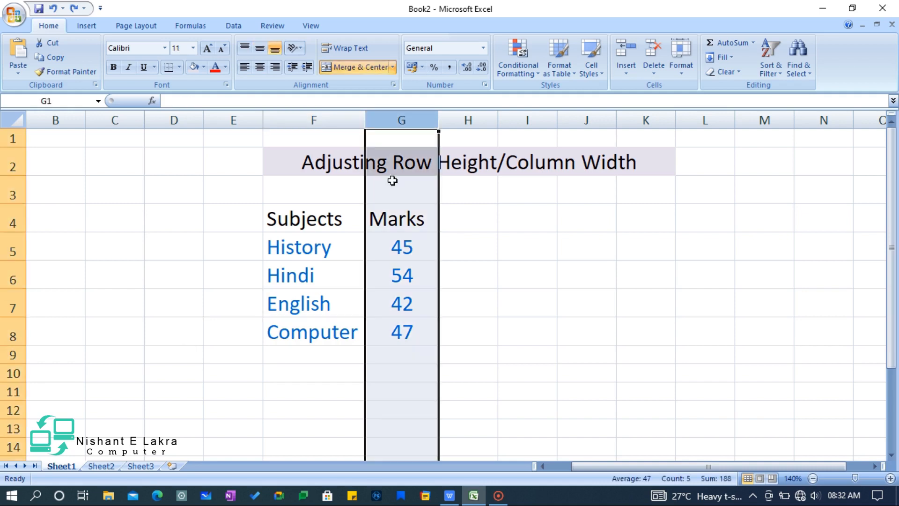
{"action": "left_click", "coordinate": [400, 277]}
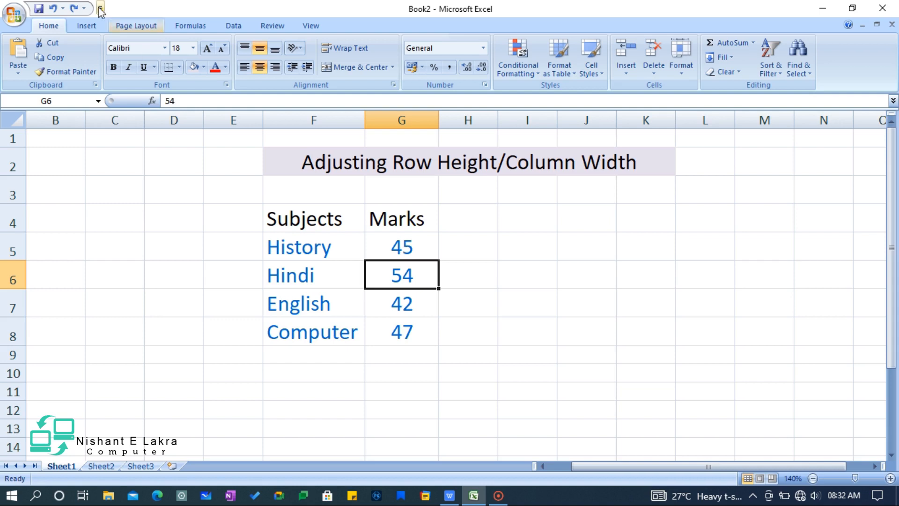
{"action": "left_click", "coordinate": [677, 71]}
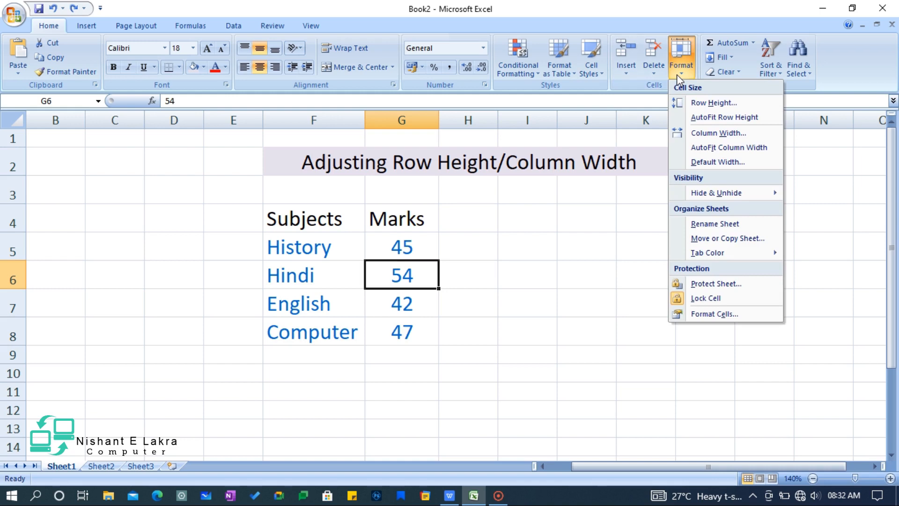
{"action": "left_click", "coordinate": [727, 134]}
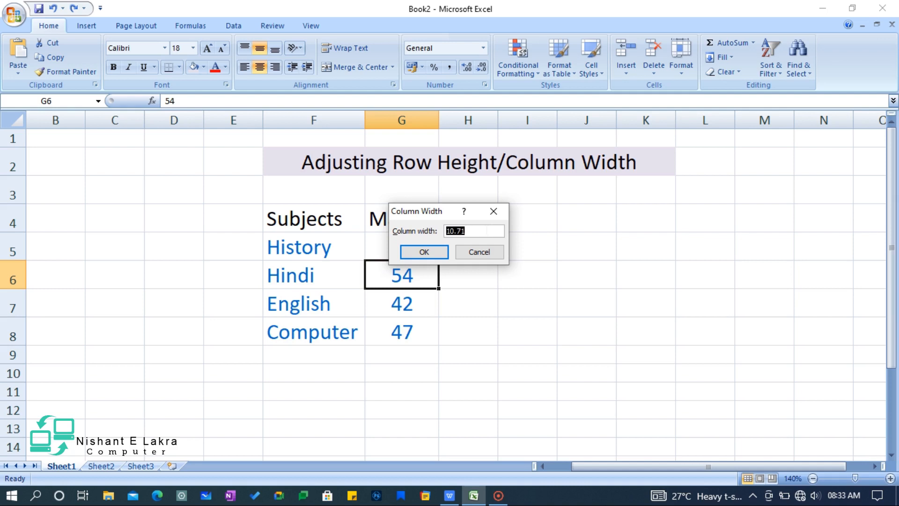
{"action": "type", "text": "50"}
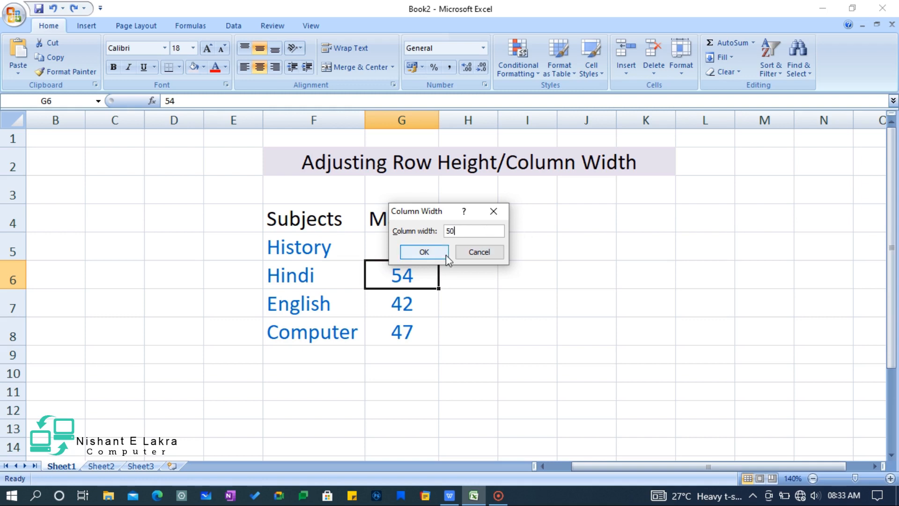
{"action": "left_click", "coordinate": [440, 253]}
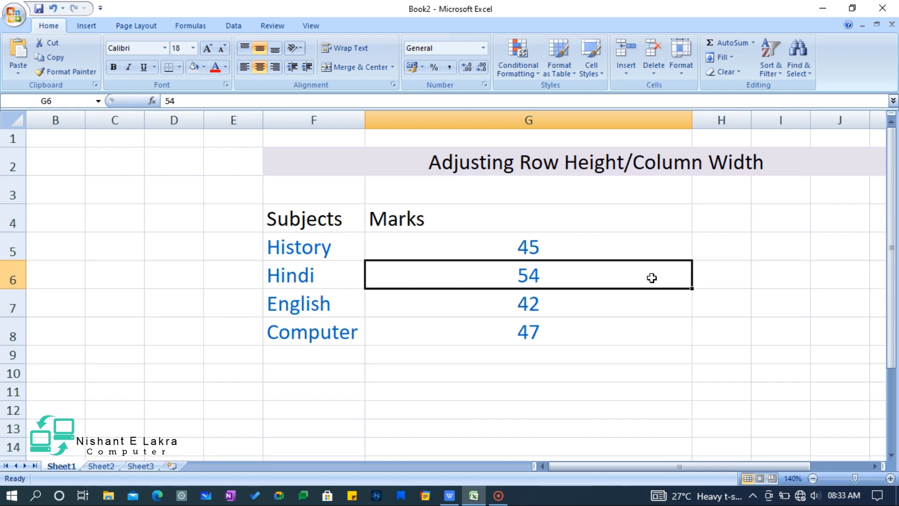
{"action": "left_click", "coordinate": [52, 8]}
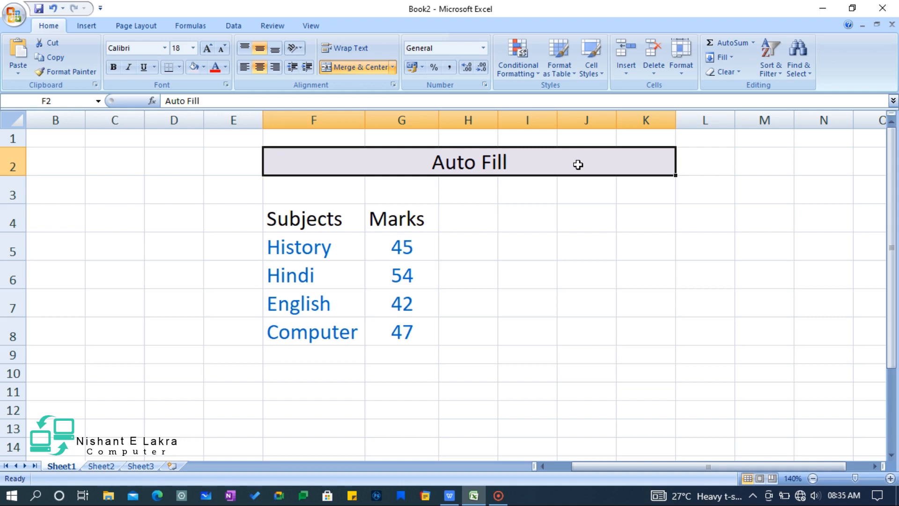
Enter the serial numbers 1 and 2 in cells E5 and E6 beside History and Hindi
{"action": "left_click", "coordinate": [229, 249]}
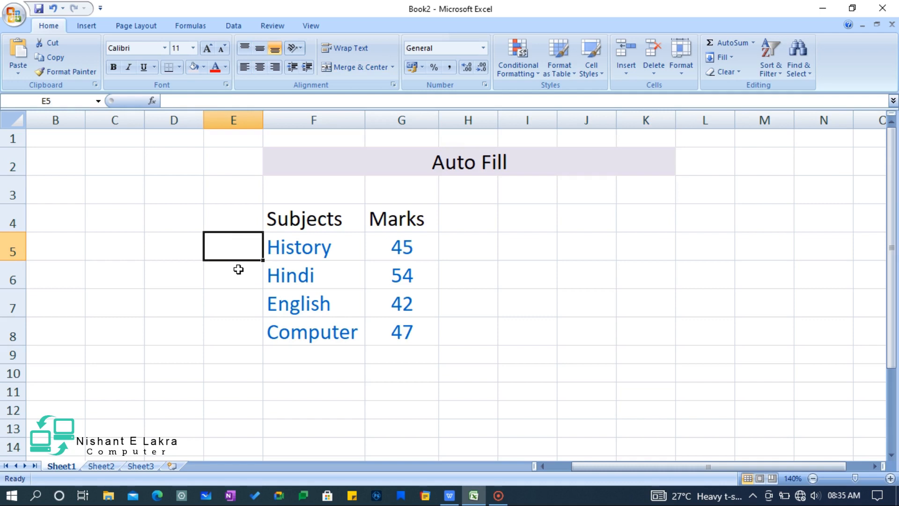
{"action": "type", "text": "1"}
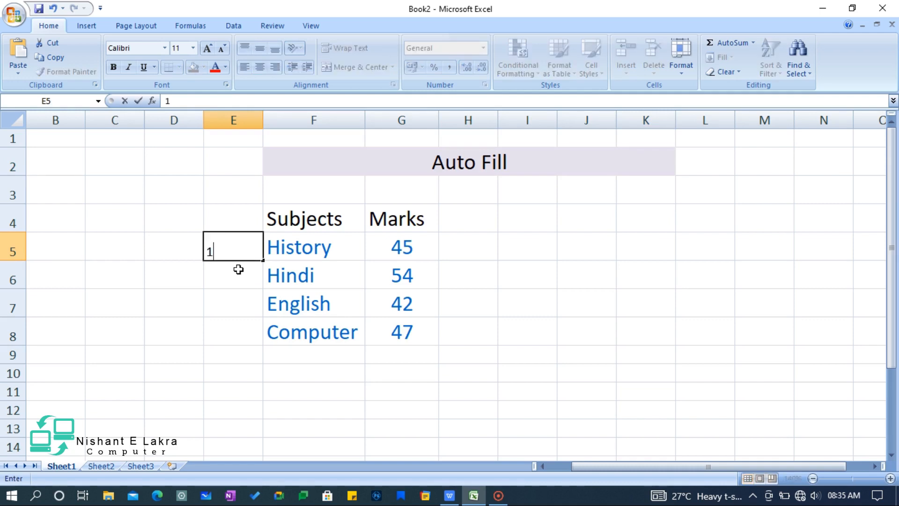
{"action": "key", "text": "Return"}
{"action": "type", "text": "2"}
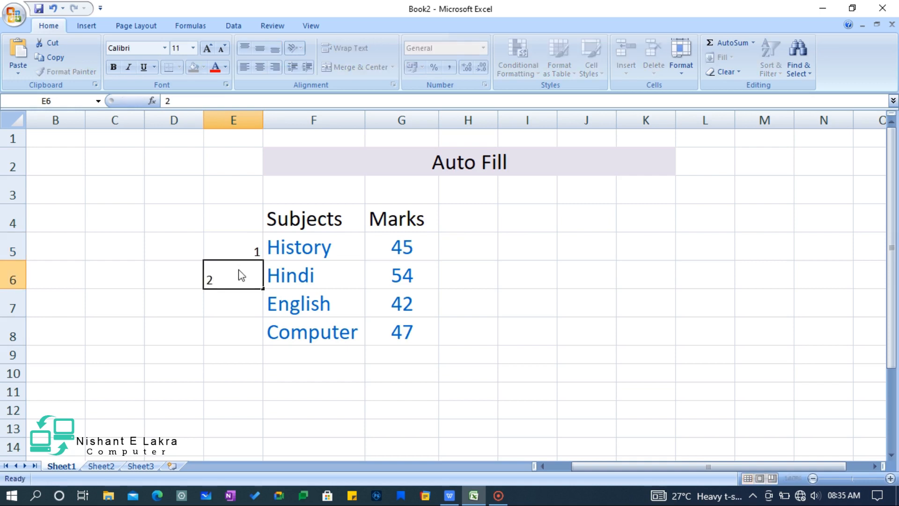
{"action": "key", "text": "Return"}
Format cells E5:E8 with font size 22 and centre their contents horizontally
{"action": "left_click_drag", "start_coordinate": [231, 246], "coordinate": [230, 327]}
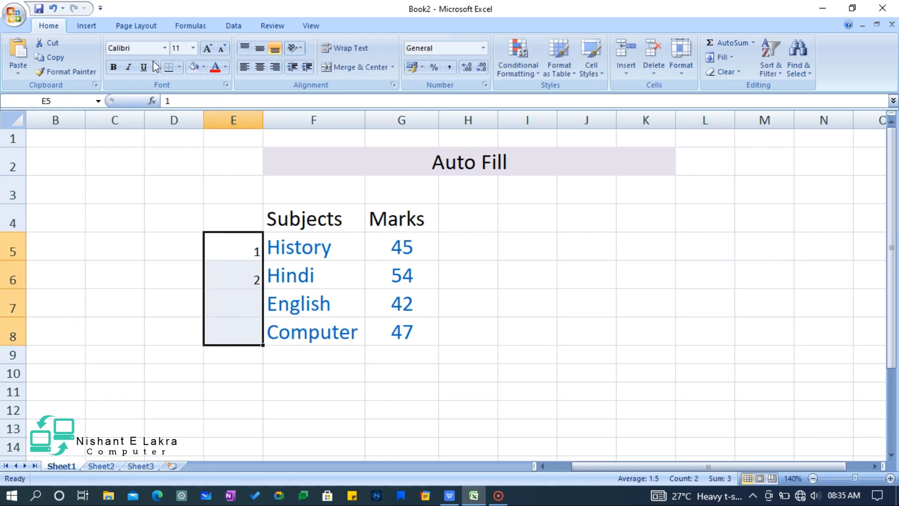
{"action": "left_click", "coordinate": [193, 47]}
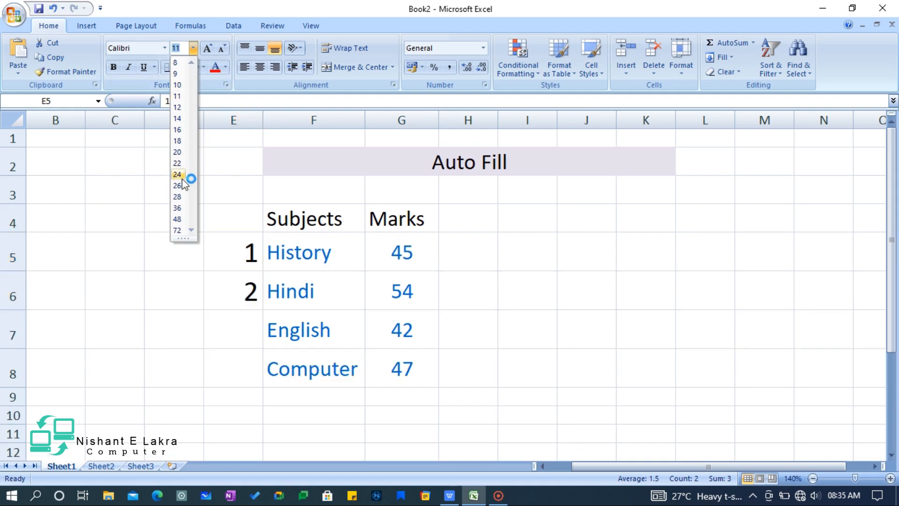
{"action": "left_click", "coordinate": [181, 162]}
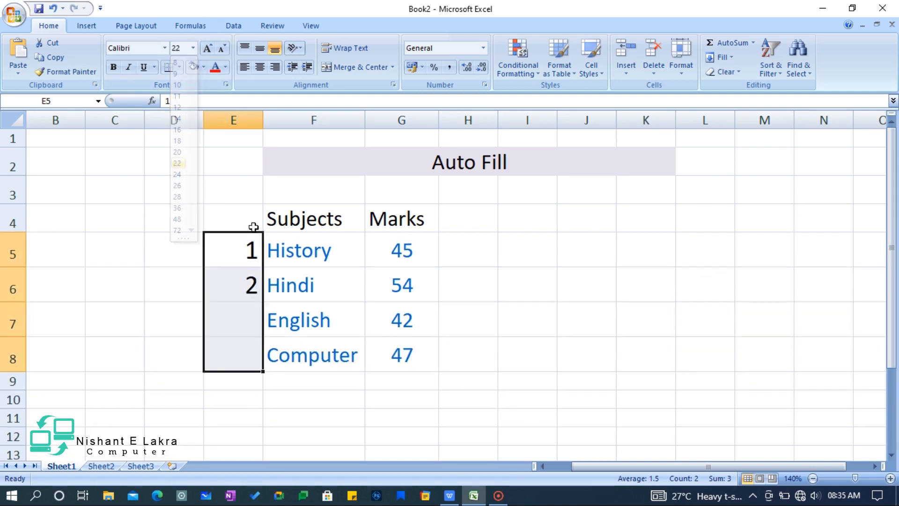
{"action": "left_click", "coordinate": [260, 68]}
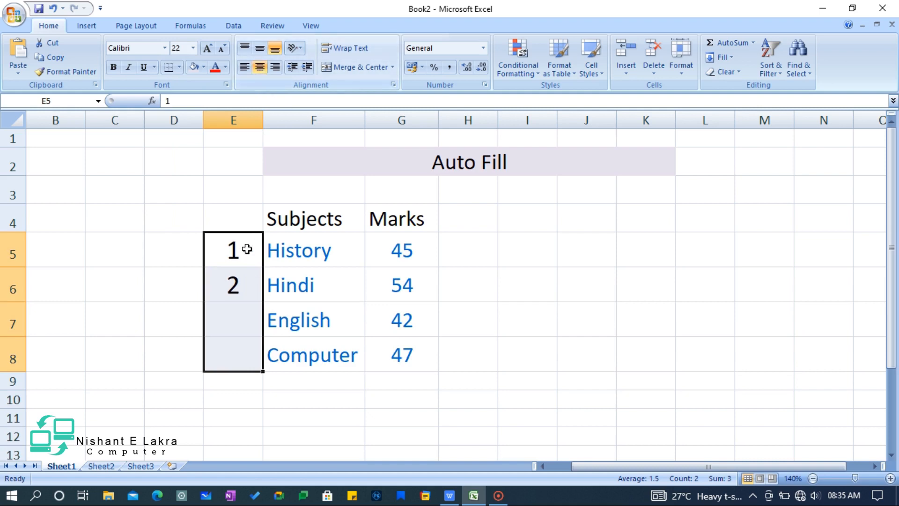
{"action": "left_click", "coordinate": [250, 249]}
{"action": "left_click", "coordinate": [157, 253]}
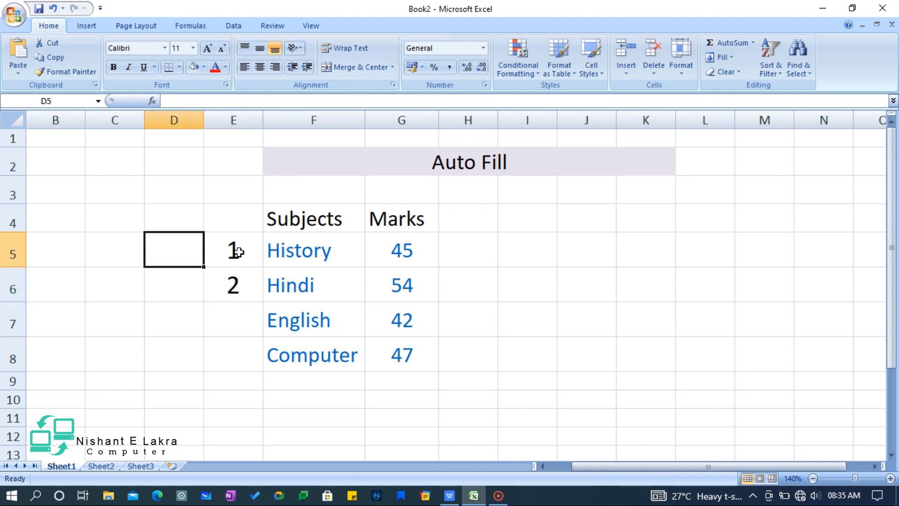
Auto-fill the number series from E5:E6 down to E8, so every subject gets a serial number
{"action": "left_click_drag", "start_coordinate": [242, 248], "coordinate": [242, 278]}
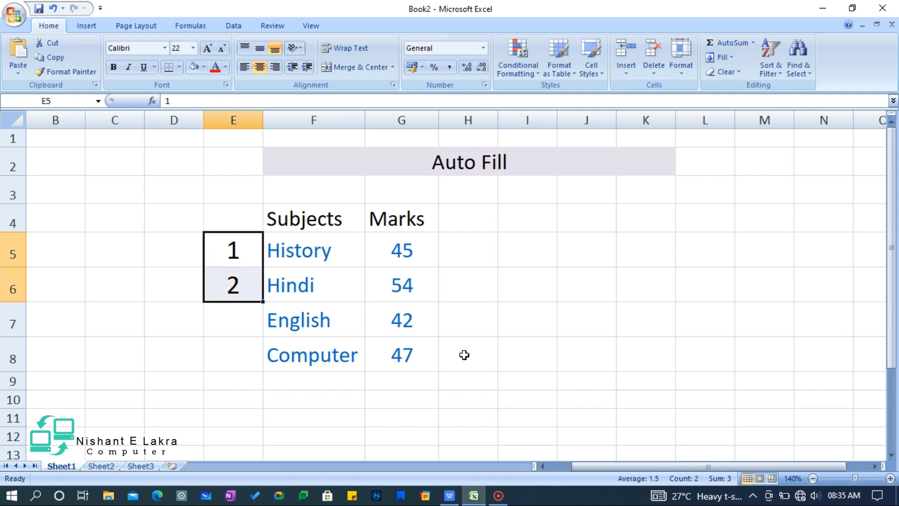
{"action": "left_click", "coordinate": [889, 478]}
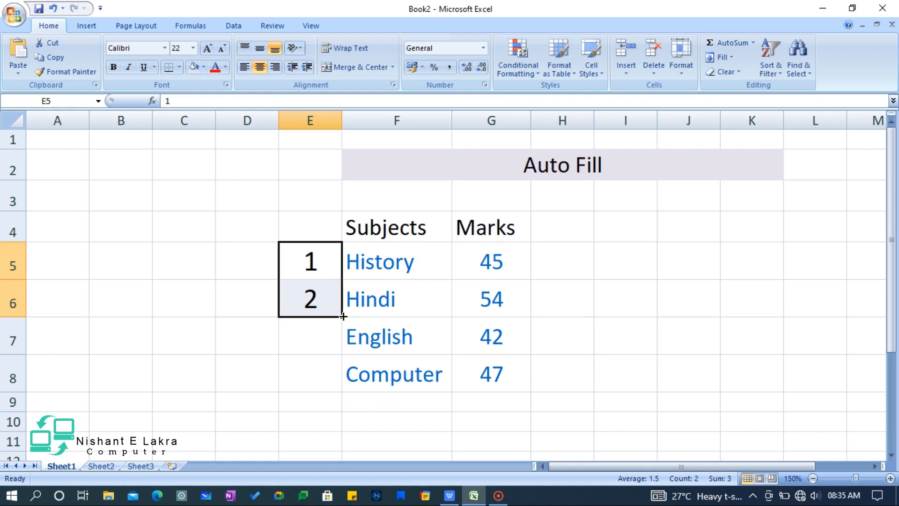
{"action": "left_click_drag", "start_coordinate": [343, 317], "coordinate": [343, 316]}
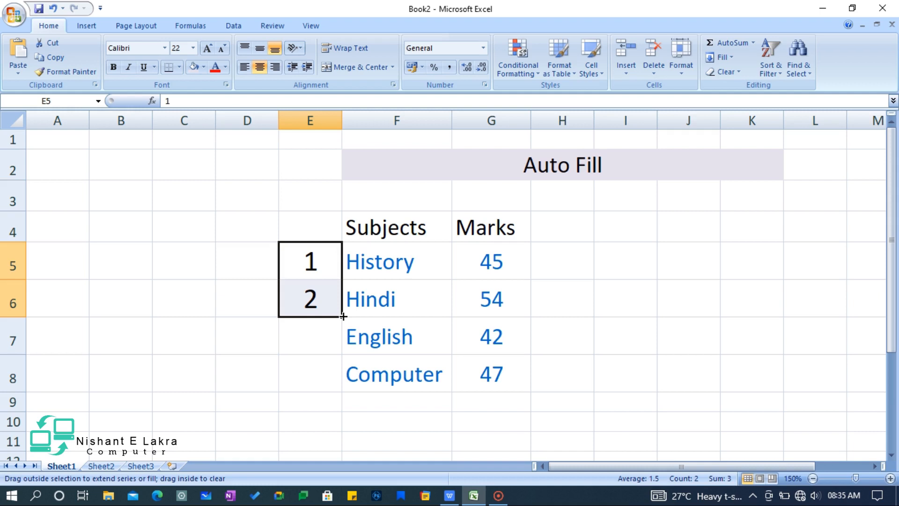
{"action": "left_click_drag", "start_coordinate": [343, 317], "coordinate": [343, 377]}
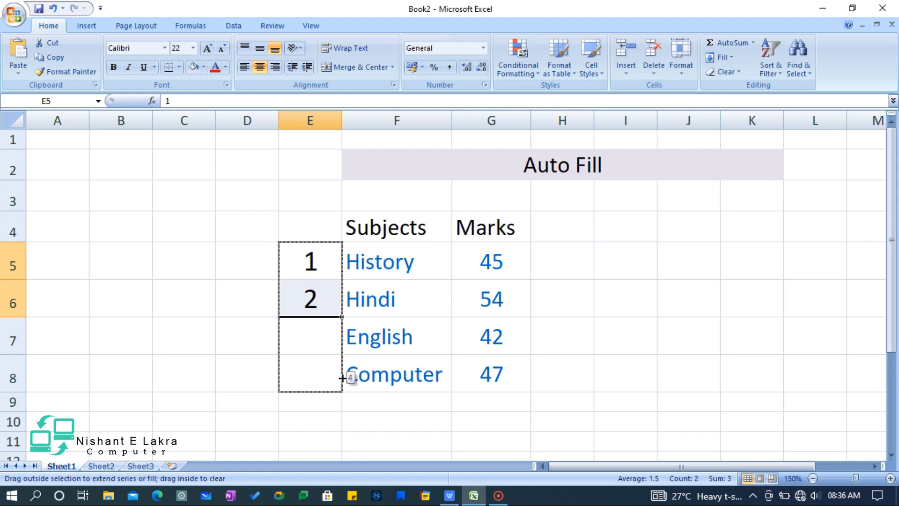
{"action": "left_click_drag", "start_coordinate": [343, 378], "coordinate": [342, 378]}
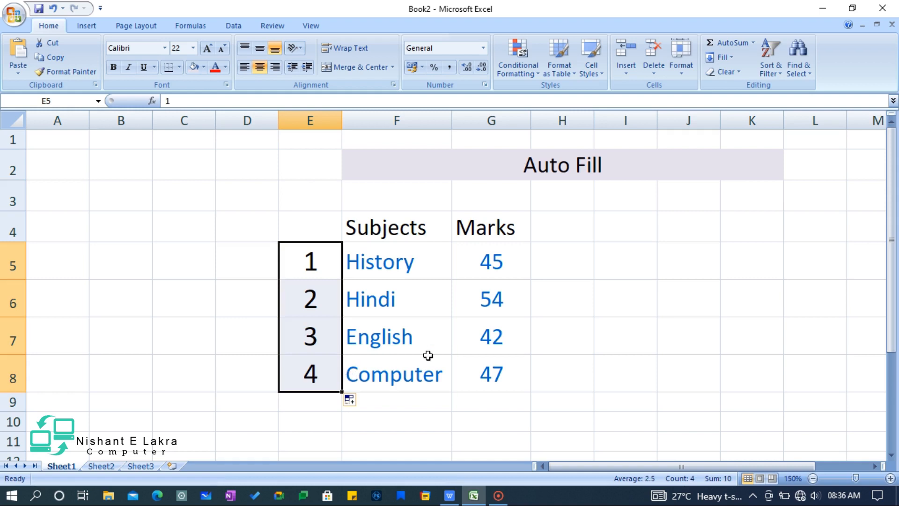
{"action": "left_click", "coordinate": [588, 374]}
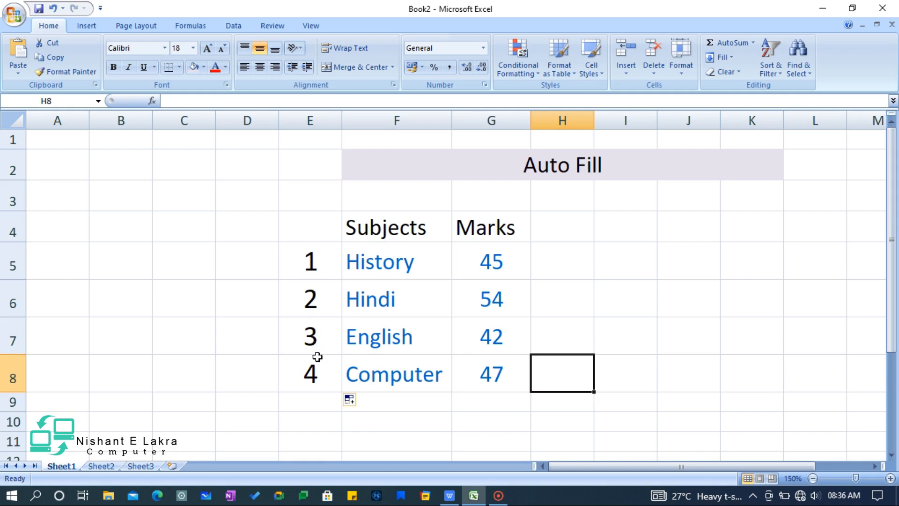
Extend the number series from E7:E8 down to E14, and clear the filled numbers in E9:E12
{"action": "left_click_drag", "start_coordinate": [893, 284], "coordinate": [894, 300]}
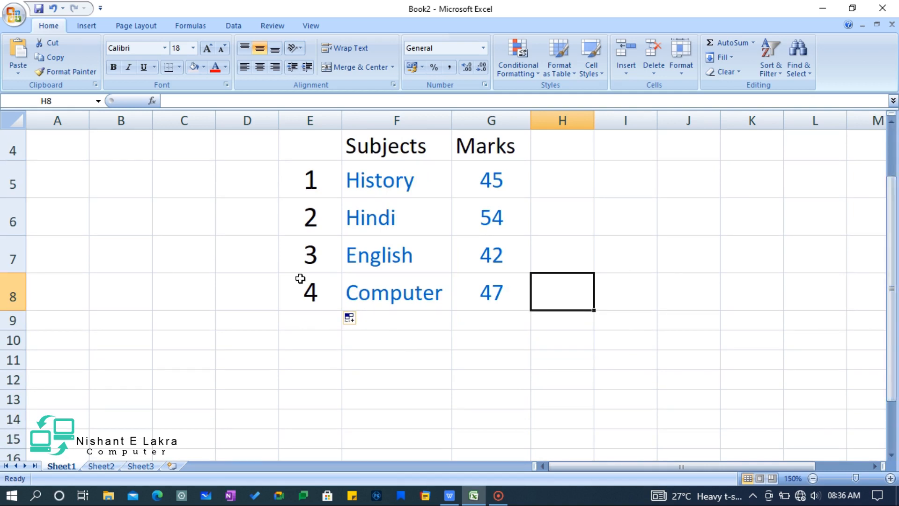
{"action": "left_click_drag", "start_coordinate": [327, 256], "coordinate": [325, 285]}
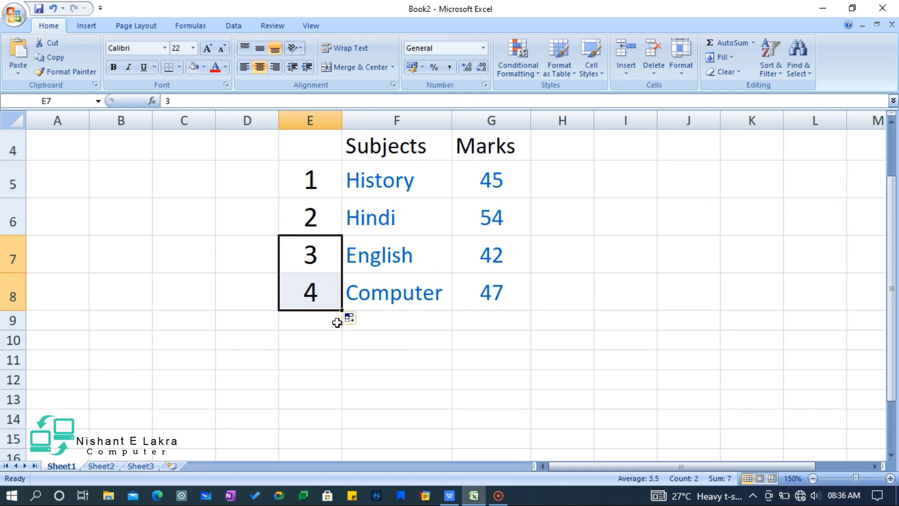
{"action": "left_click_drag", "start_coordinate": [342, 310], "coordinate": [344, 427]}
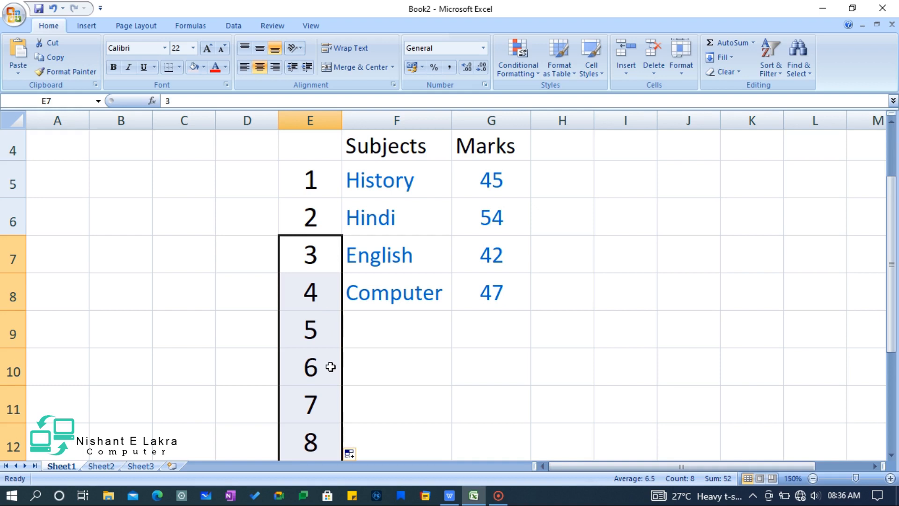
{"action": "left_click_drag", "start_coordinate": [328, 341], "coordinate": [331, 433]}
{"action": "key", "text": "Delete"}
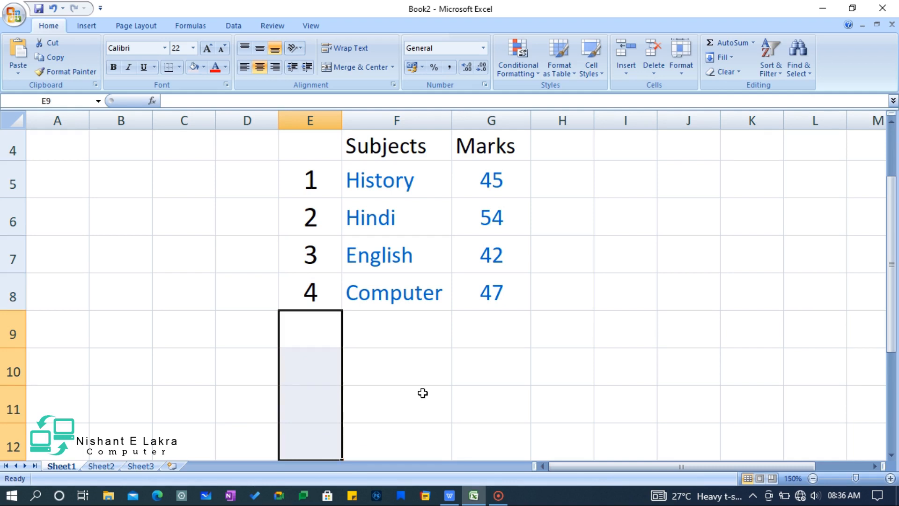
{"action": "left_click", "coordinate": [546, 379]}
{"action": "scroll", "coordinate": [639, 325], "scroll_direction": "up", "scroll_amount": 1}
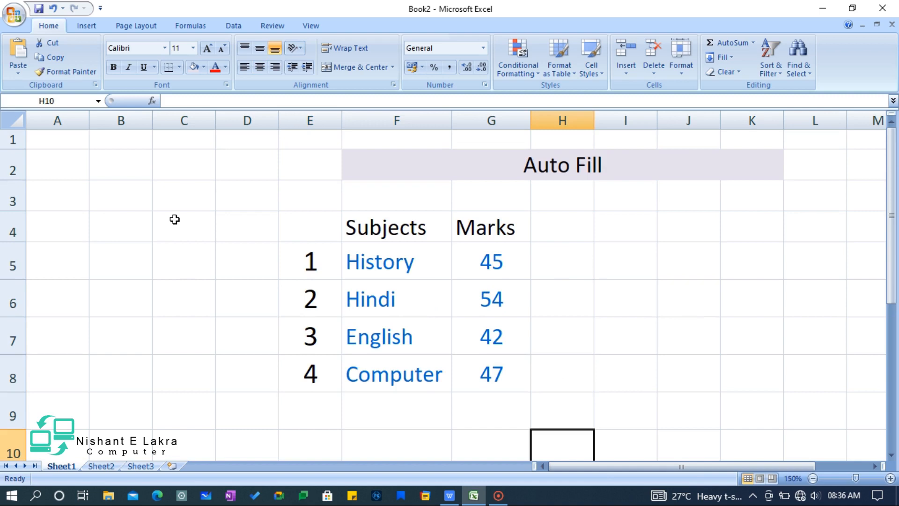
Widen column B and enter Sunday in cell B4
{"action": "left_click", "coordinate": [126, 226]}
{"action": "left_click_drag", "start_coordinate": [152, 121], "coordinate": [194, 122]}
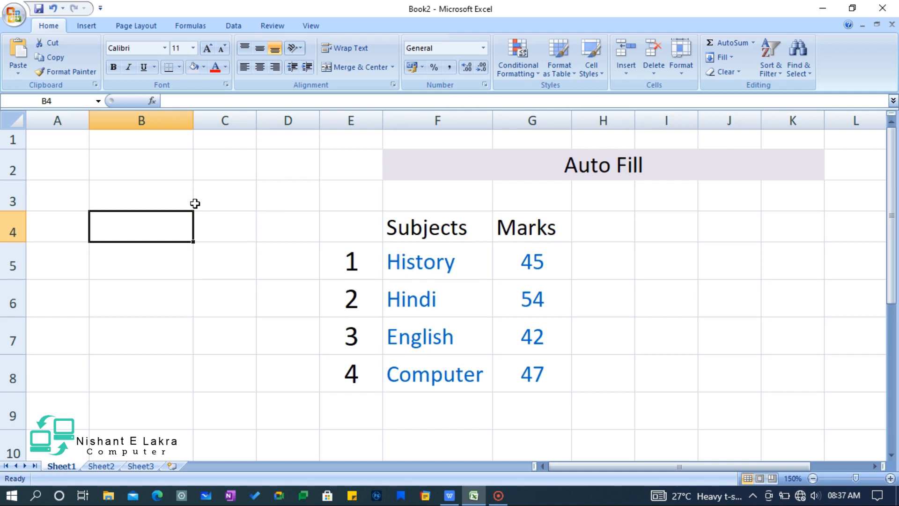
{"action": "type", "text": "Sunday"}
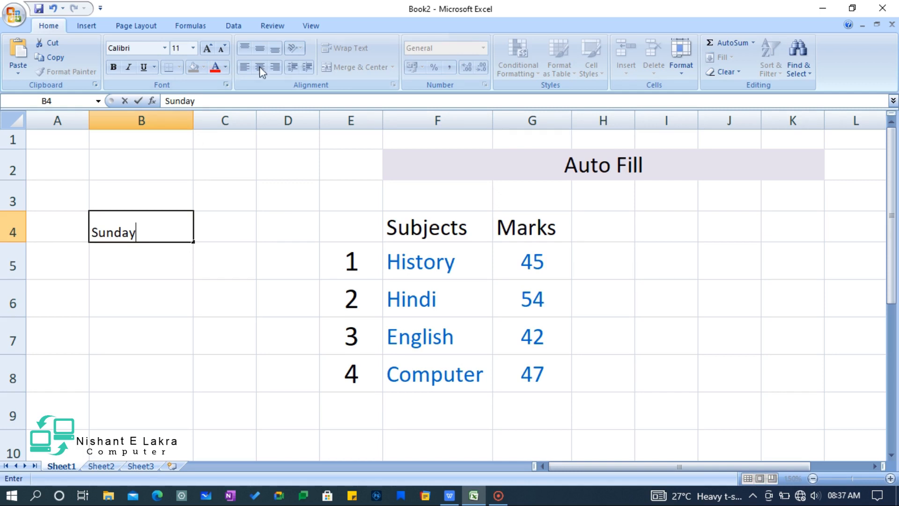
Set the font size of the Sunday cell B4 to 20
{"action": "left_click", "coordinate": [192, 47]}
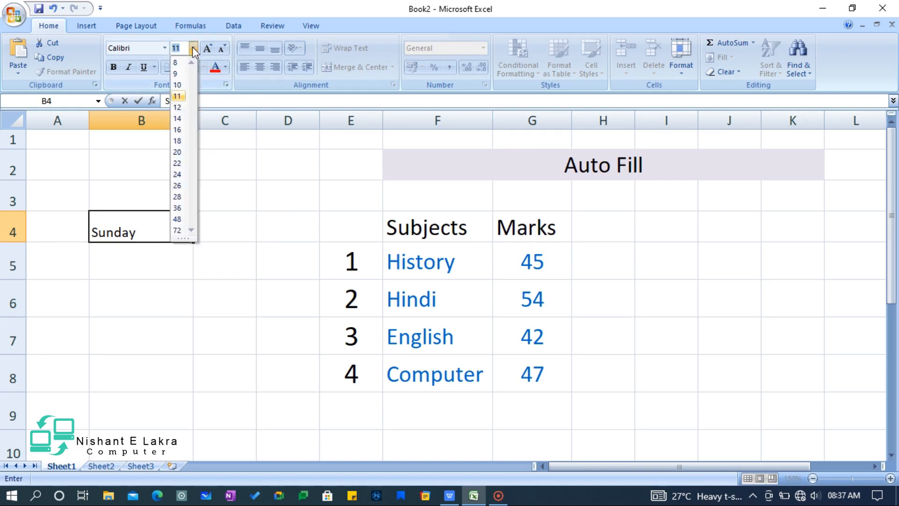
{"action": "left_click", "coordinate": [193, 47]}
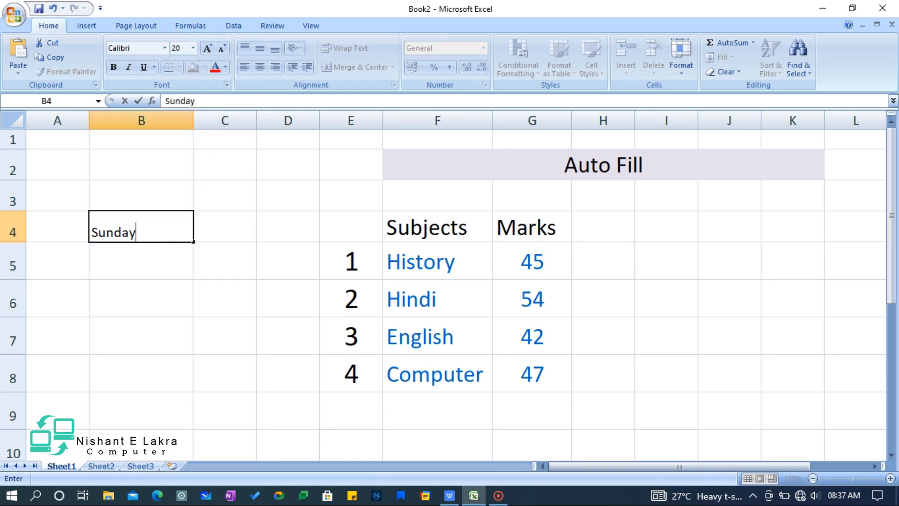
{"action": "key", "text": "Return"}
{"action": "left_click", "coordinate": [164, 237]}
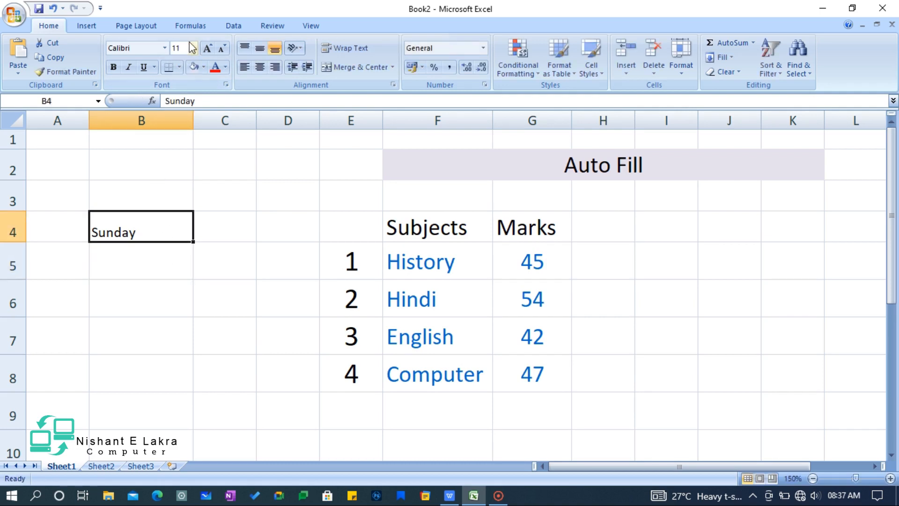
{"action": "left_click", "coordinate": [194, 49]}
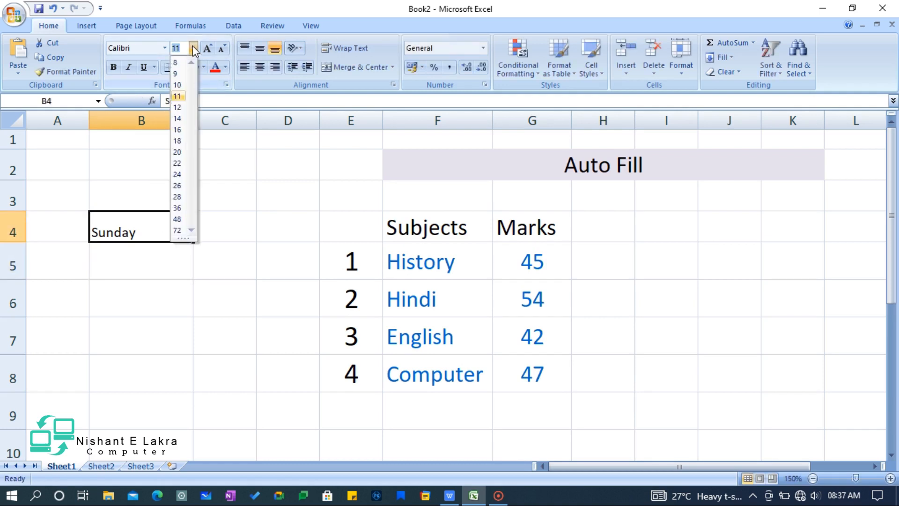
{"action": "left_click", "coordinate": [184, 154]}
{"action": "left_click", "coordinate": [222, 223]}
{"action": "left_click", "coordinate": [161, 233]}
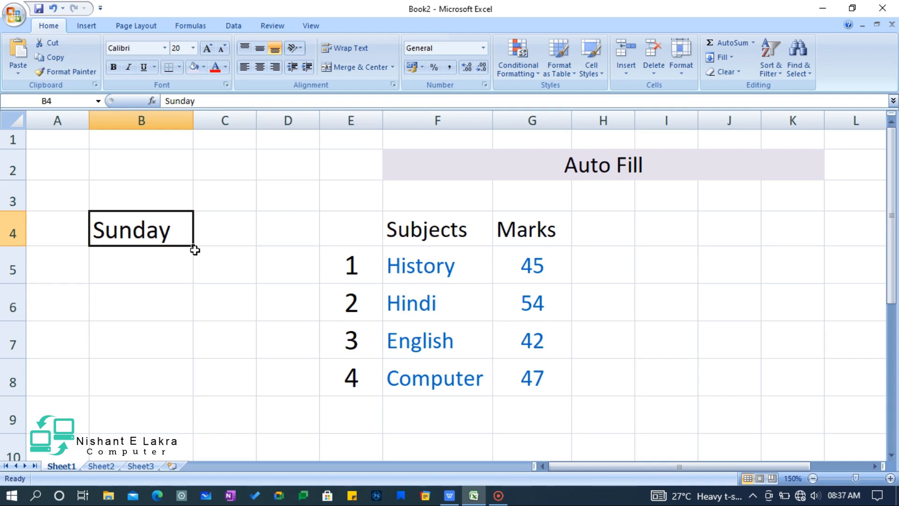
Auto-fill the weekdays from B4 down to B9, and widen column B so that Wednesday fits inside it
{"action": "left_click_drag", "start_coordinate": [194, 247], "coordinate": [190, 417]}
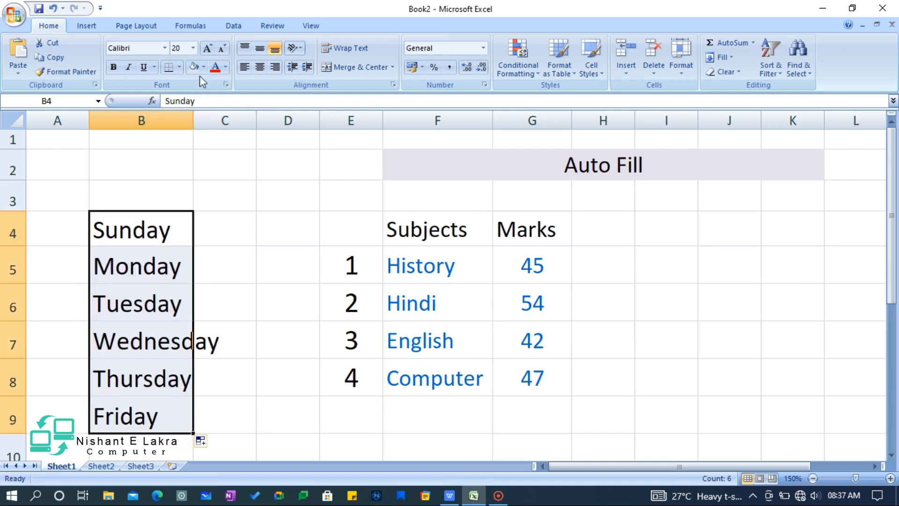
{"action": "left_click_drag", "start_coordinate": [193, 121], "coordinate": [224, 121]}
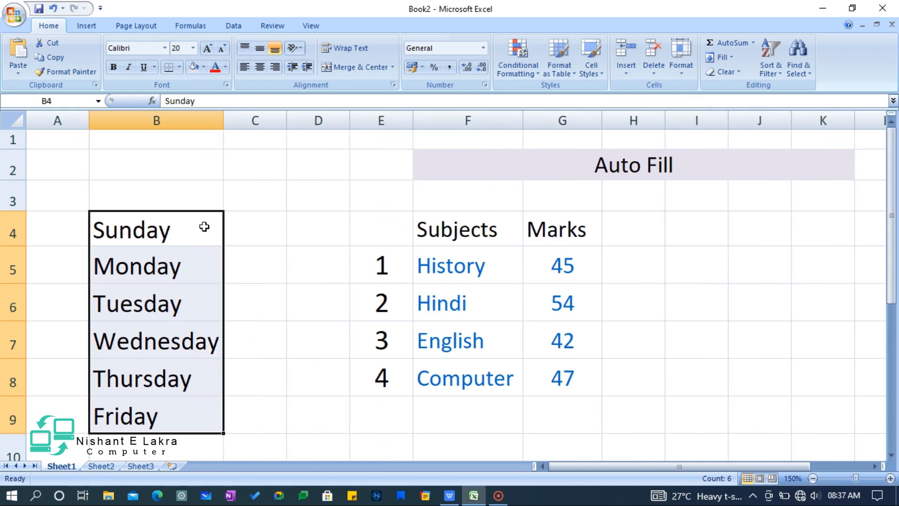
{"action": "left_click", "coordinate": [261, 325]}
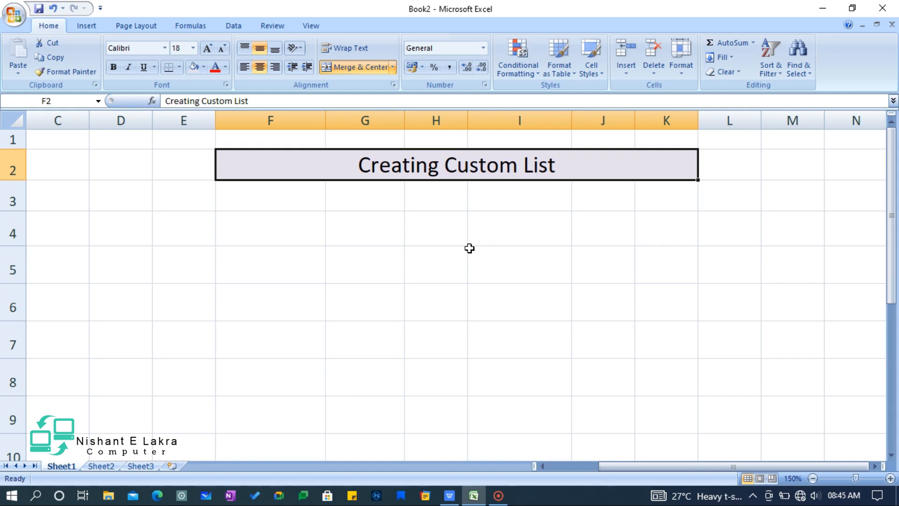
Open the custom lists editor from the popular settings in Excel Options
{"action": "left_click", "coordinate": [14, 15]}
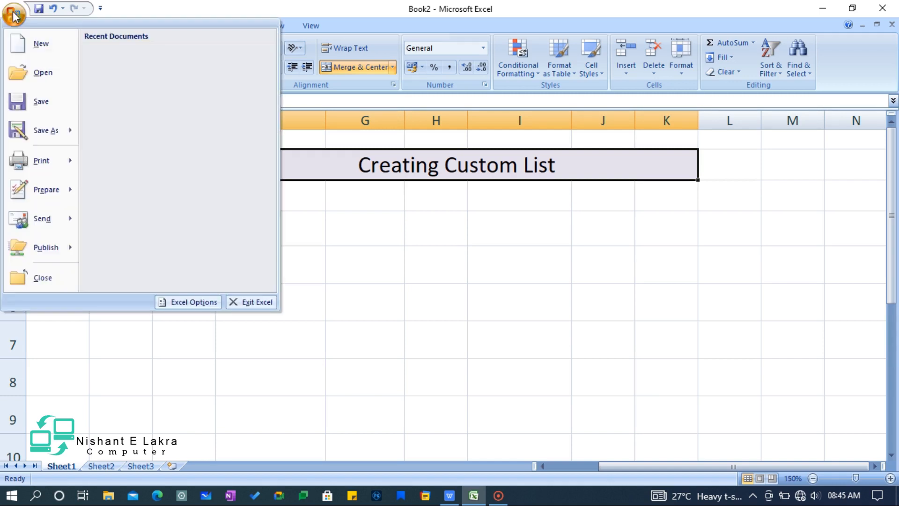
{"action": "left_click", "coordinate": [203, 302]}
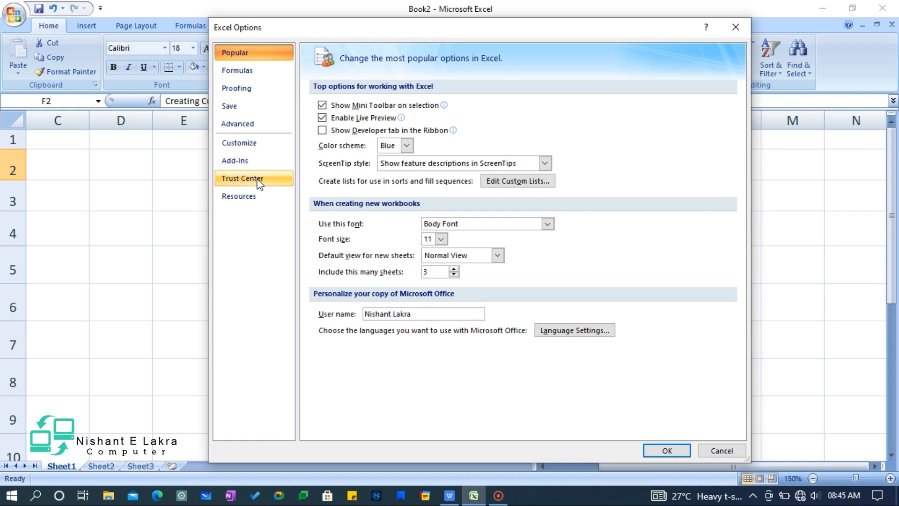
{"action": "left_click", "coordinate": [239, 124]}
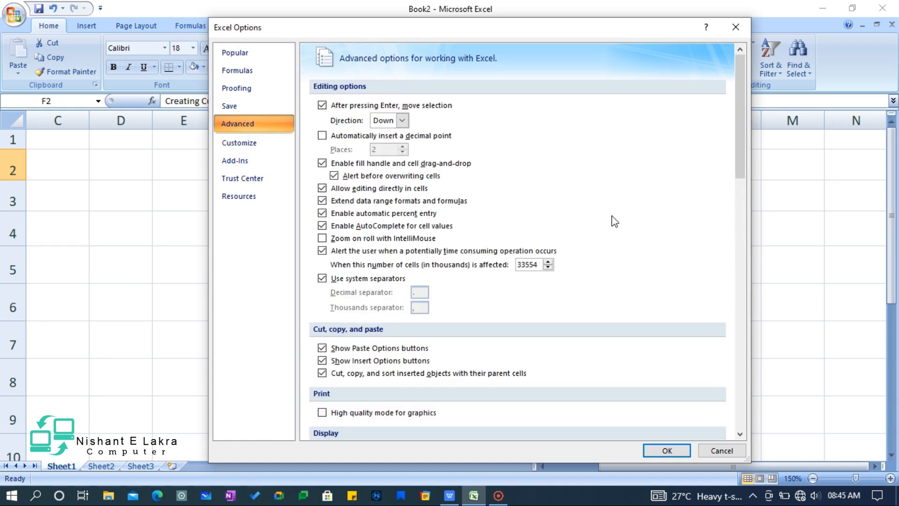
{"action": "mouse_move", "coordinate": [737, 126]}
{"action": "left_mouse_down"}
{"action": "mouse_move", "coordinate": [736, 268]}
{"action": "mouse_move", "coordinate": [731, 123]}
{"action": "left_mouse_up"}
{"action": "left_click", "coordinate": [237, 54]}
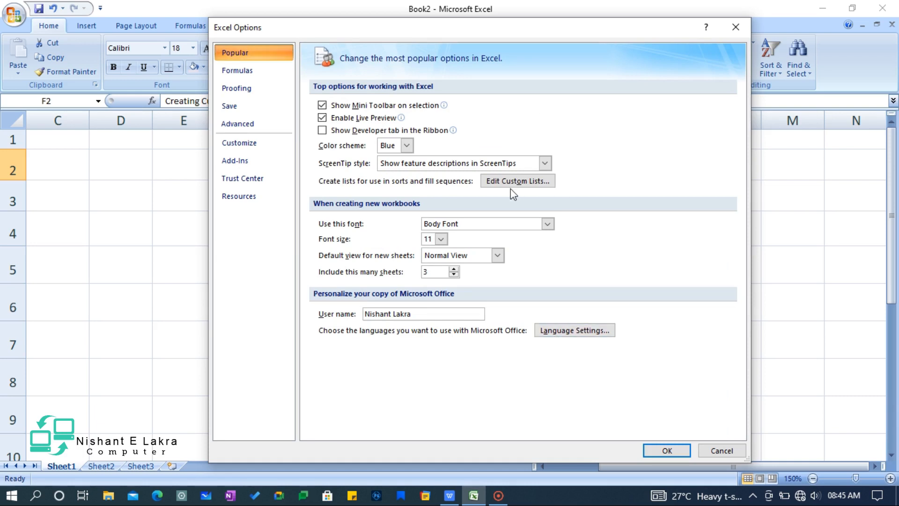
{"action": "left_click", "coordinate": [536, 184]}
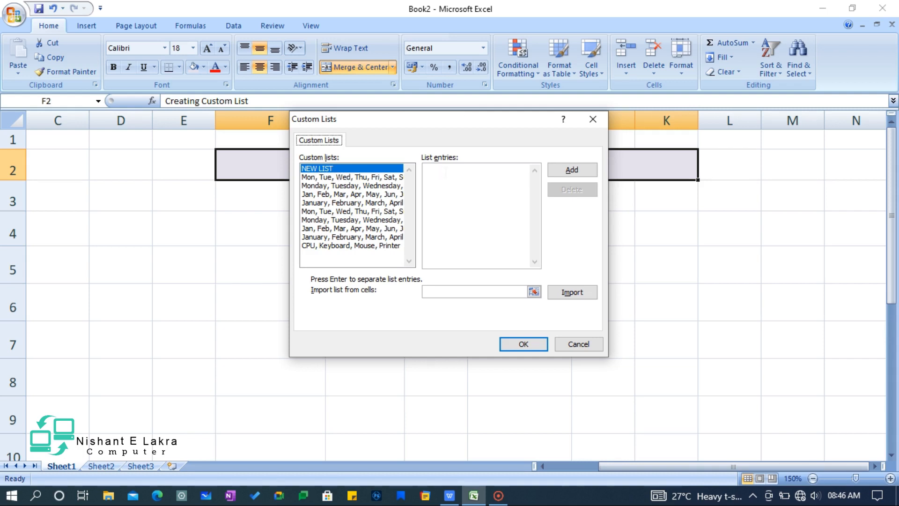
Add a new custom list with the entries Computer, Math, Physics, Biology and Chemistry, and apply the options
{"action": "left_click", "coordinate": [446, 174]}
{"action": "type", "text": "Computer "}
{"action": "type", "text": "Math"}
{"action": "key", "text": "Return"}
{"action": "type", "text": "Physics"}
{"action": "key", "text": "Return"}
{"action": "type", "text": "Biol"}
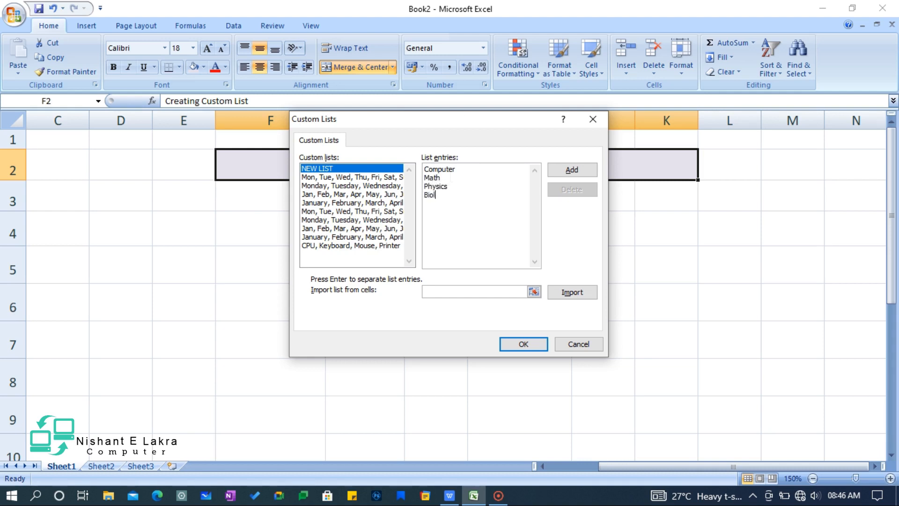
{"action": "type", "text": "ogy Chemistry"}
{"action": "left_click", "coordinate": [572, 171]}
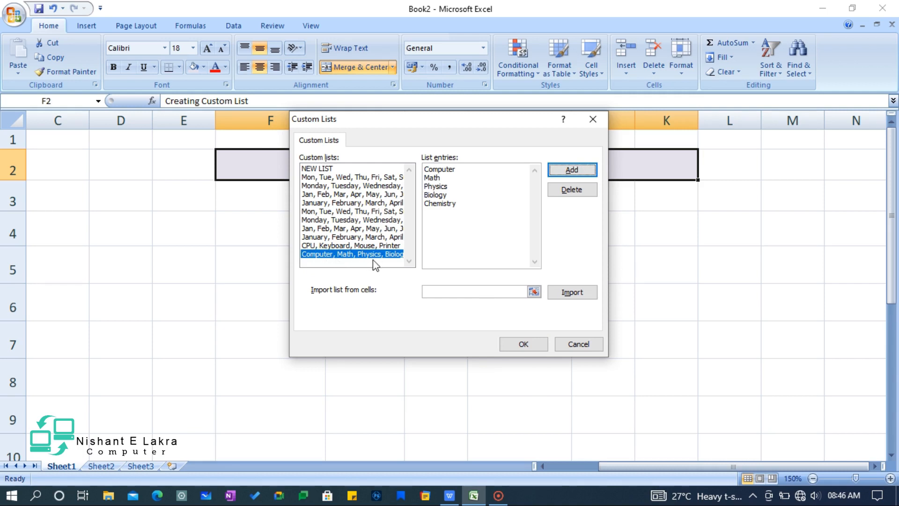
{"action": "left_click", "coordinate": [522, 345]}
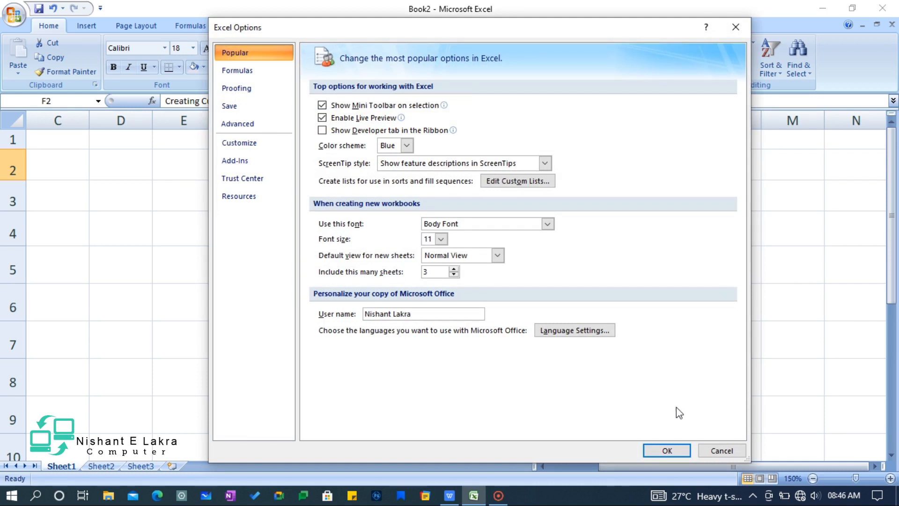
{"action": "left_click", "coordinate": [666, 450]}
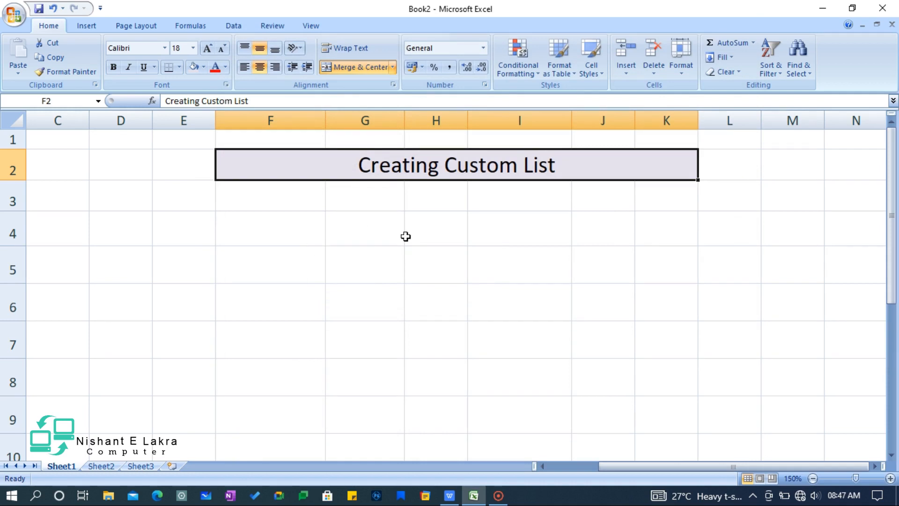
Enter Computer in cell I4 and auto-fill the custom subject list down to I8
{"action": "left_click", "coordinate": [499, 234]}
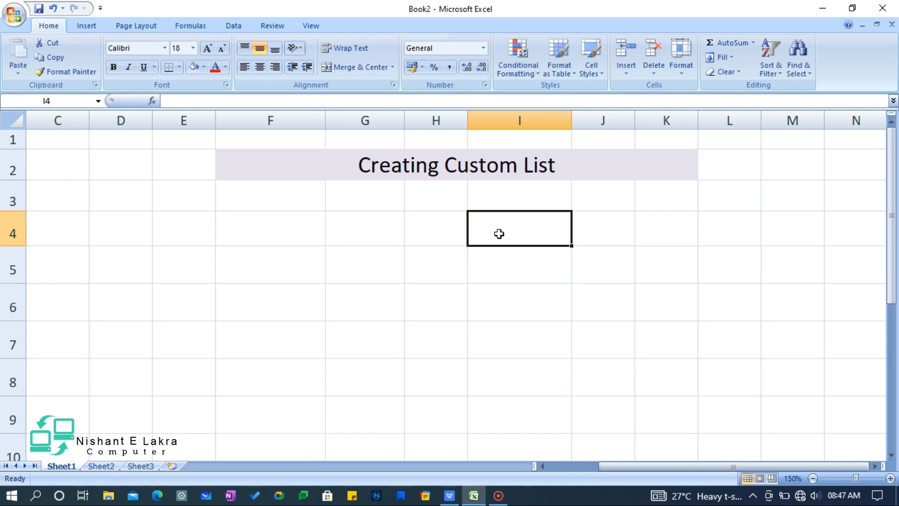
{"action": "type", "text": "Computer"}
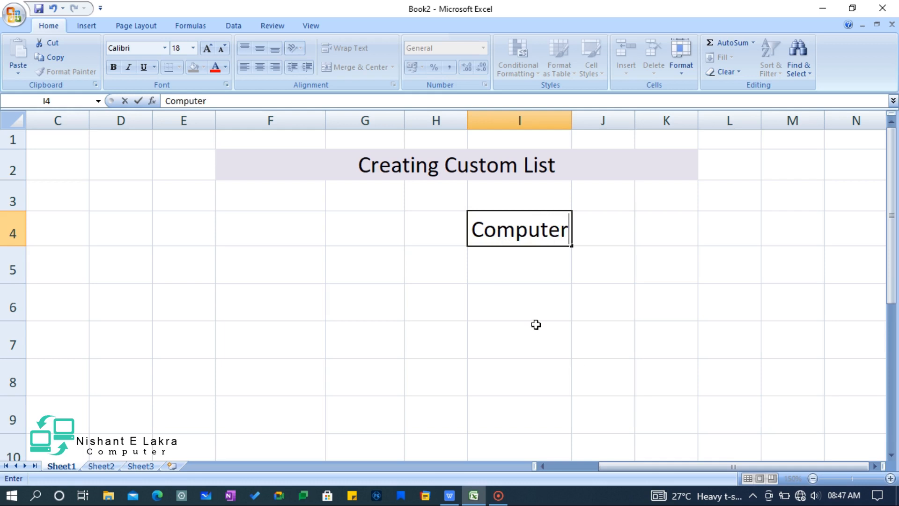
{"action": "left_click", "coordinate": [527, 258]}
{"action": "left_click", "coordinate": [528, 235]}
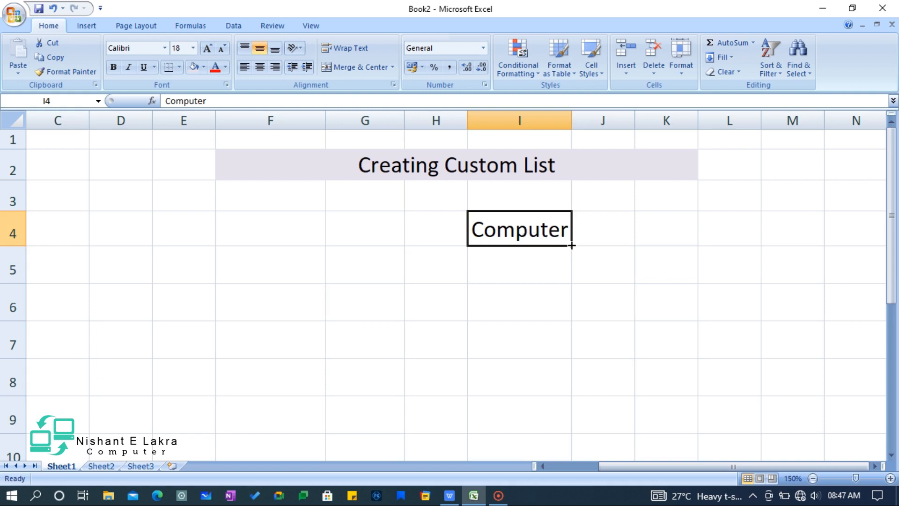
{"action": "left_click_drag", "start_coordinate": [571, 245], "coordinate": [571, 381]}
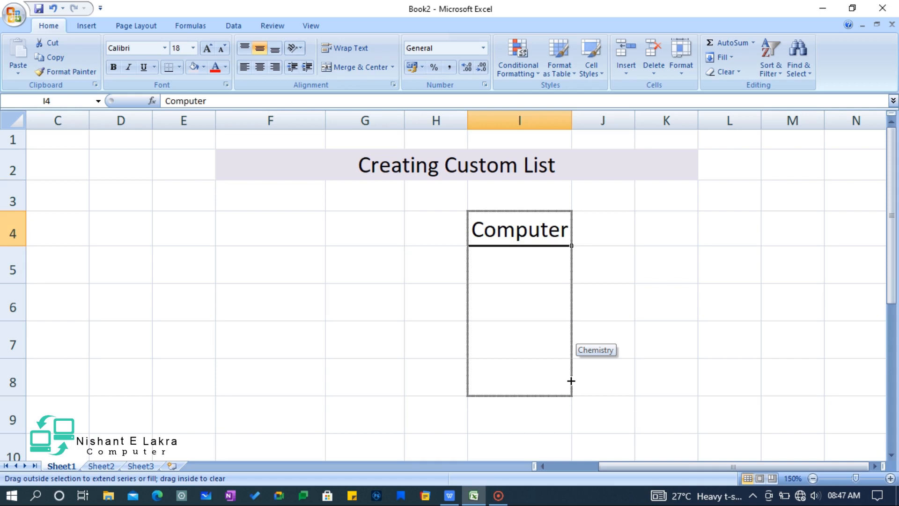
{"action": "left_click_drag", "start_coordinate": [571, 381], "coordinate": [571, 381]}
{"action": "left_click", "coordinate": [687, 351]}
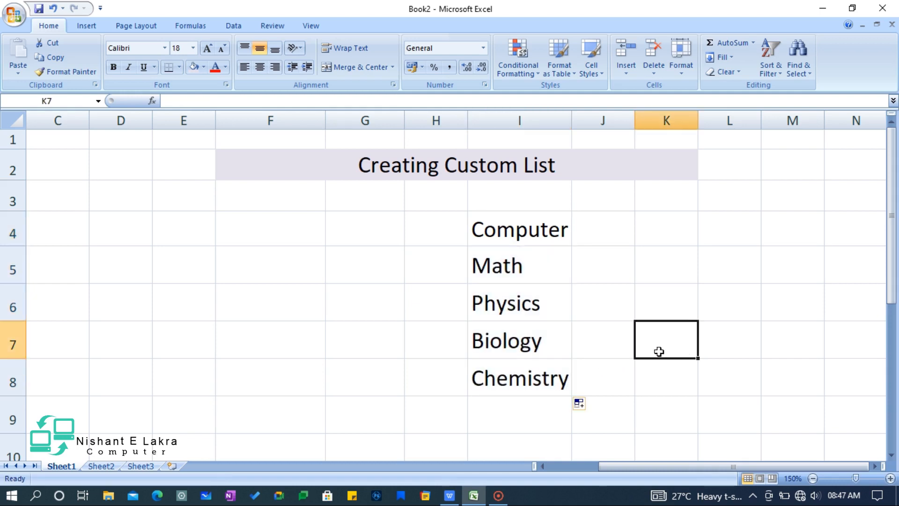